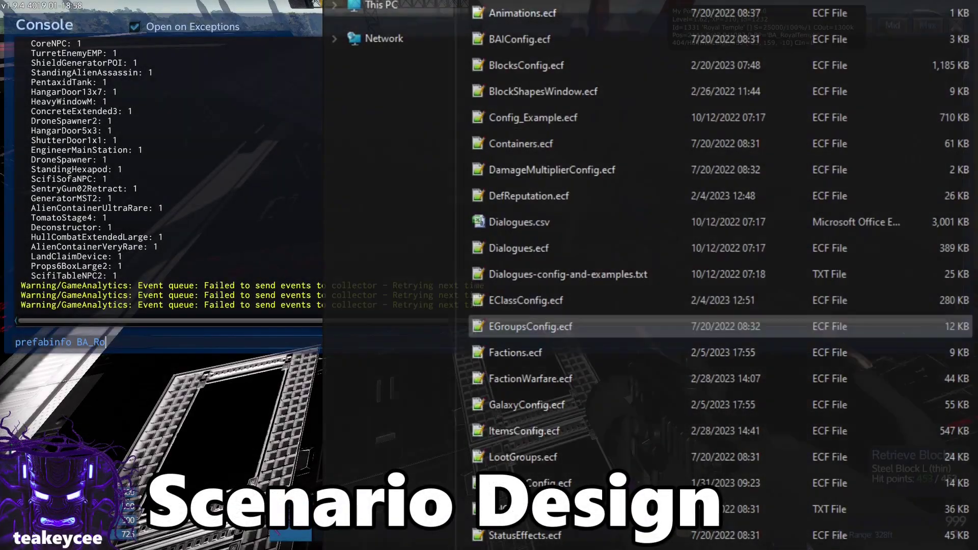
- Complete the console command prefabinfo BA_RoyalTemplePOI
text(yalTem)
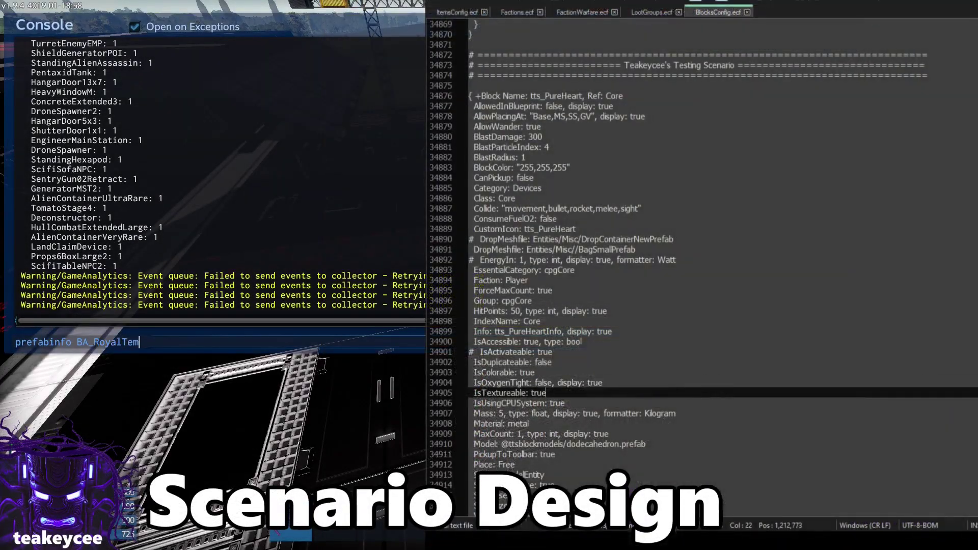
text(plePOI)
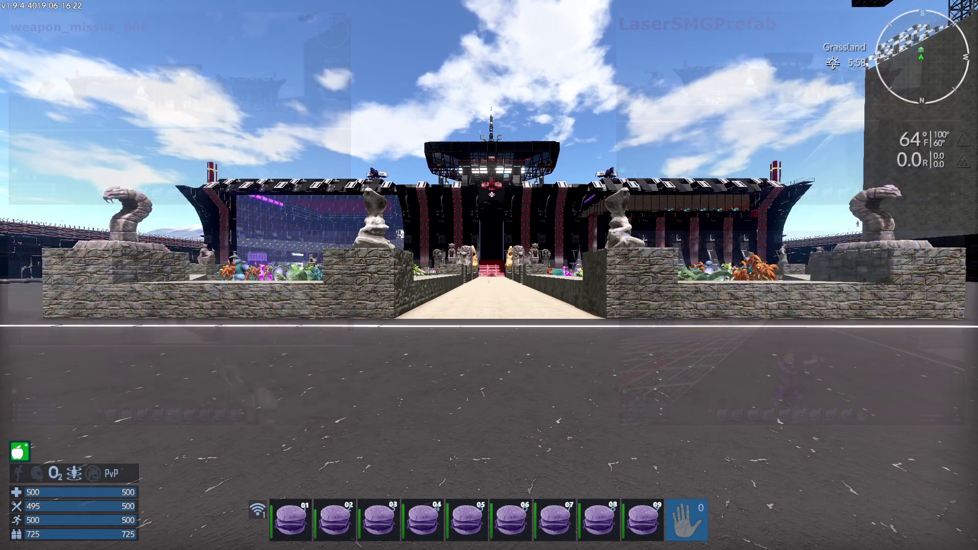
key(t)
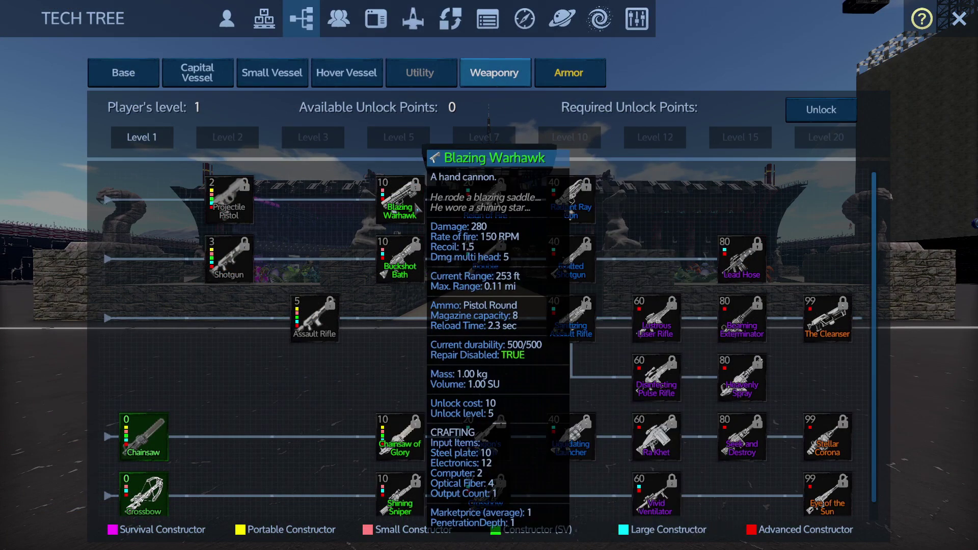
mouse_move(415, 268)
key(t)
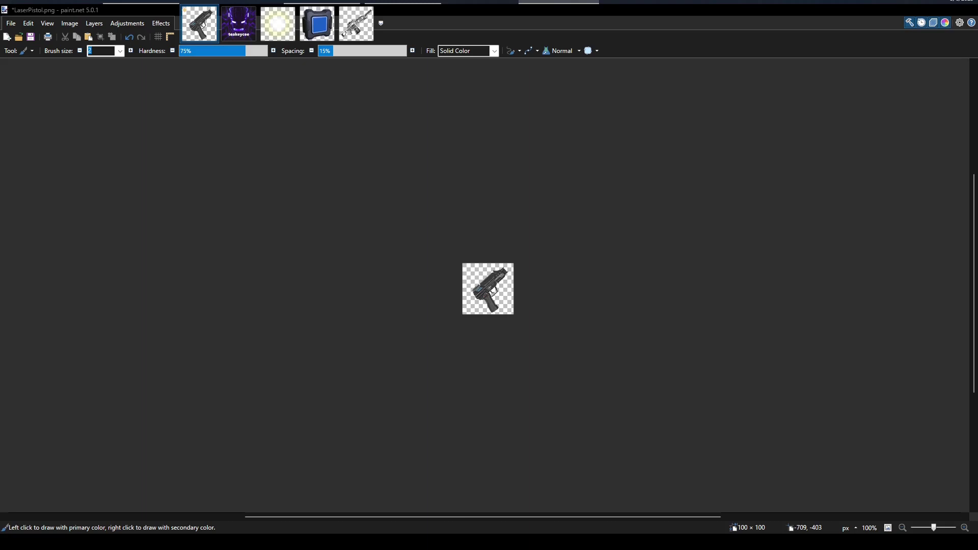
- Zoom the 100×100 LaserPistol icon in to 500%
click(965, 529)
click(965, 529)
click(965, 529)
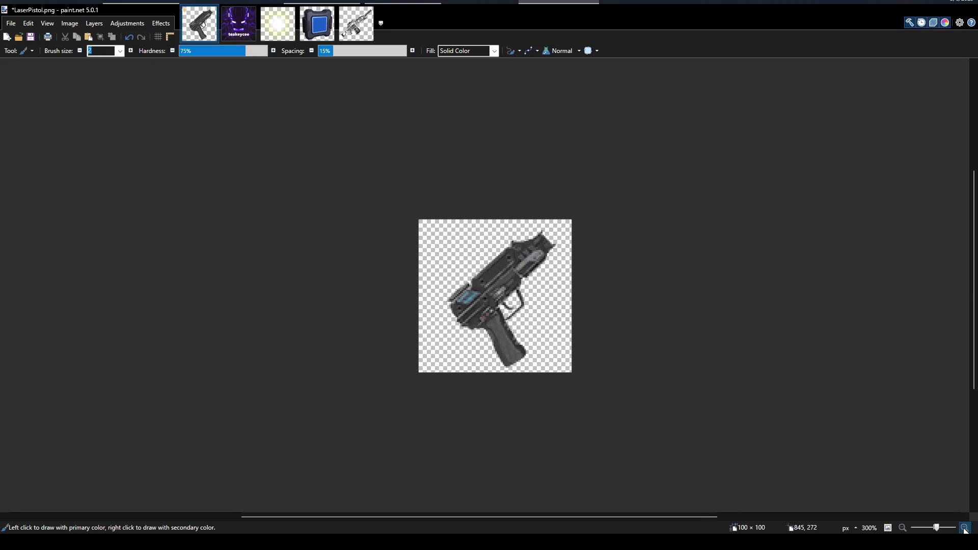
click(965, 529)
click(965, 528)
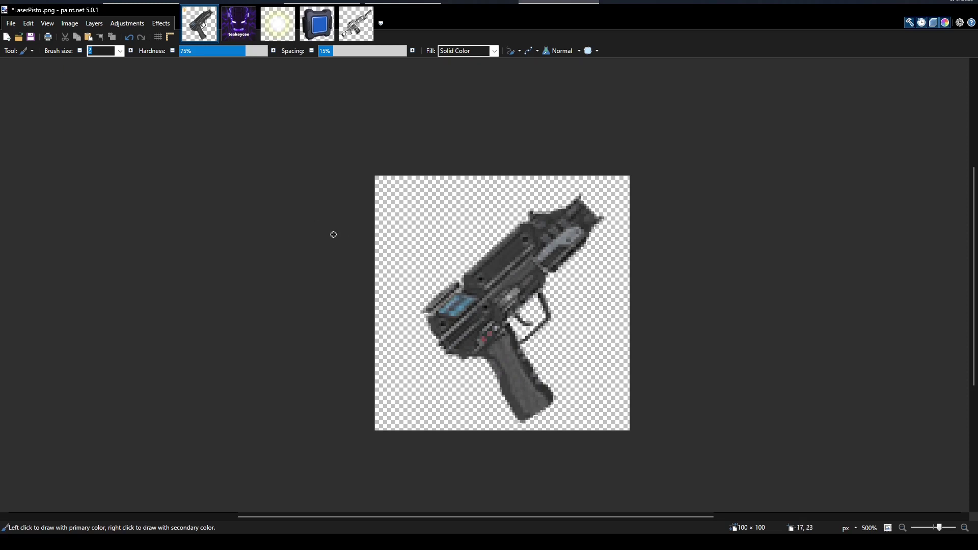
click(72, 23)
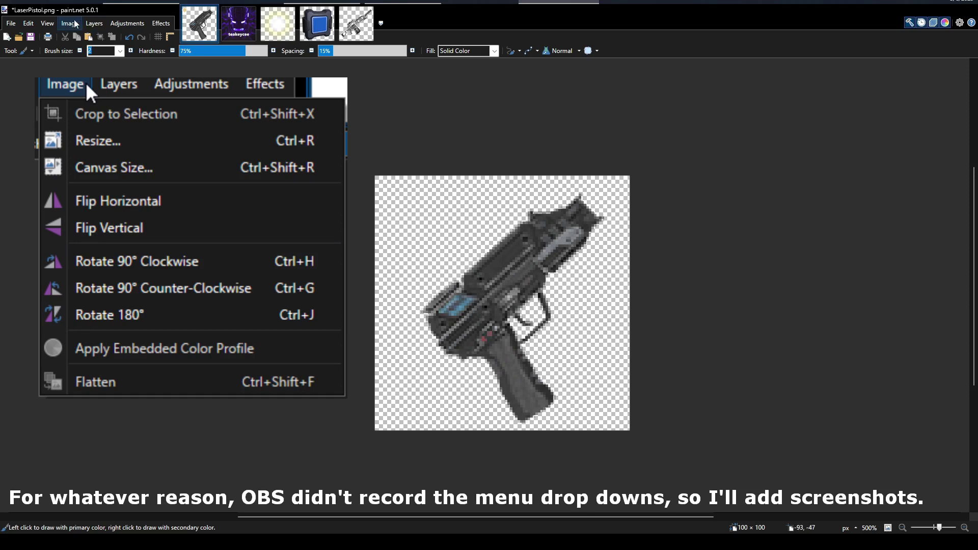
click(81, 71)
click(71, 24)
click(94, 76)
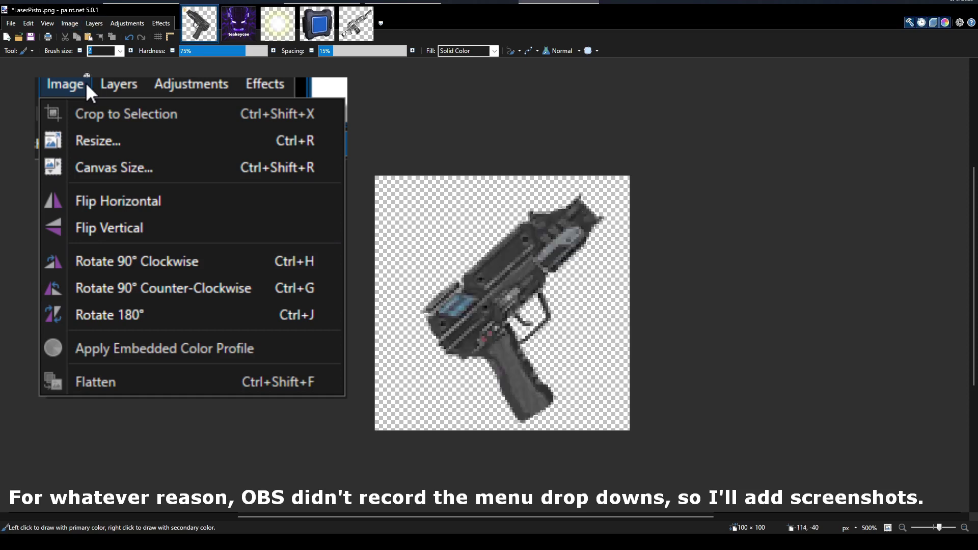
click(95, 24)
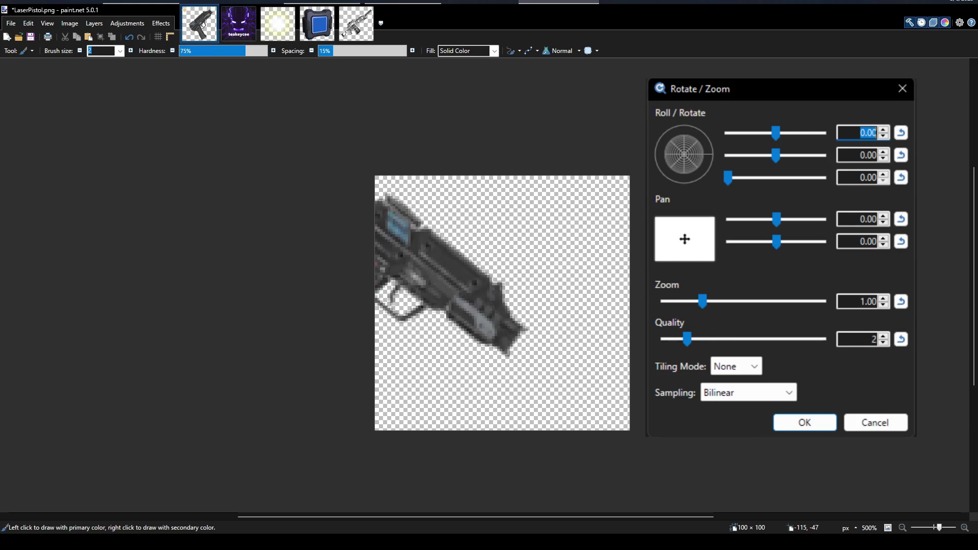
key(Return)
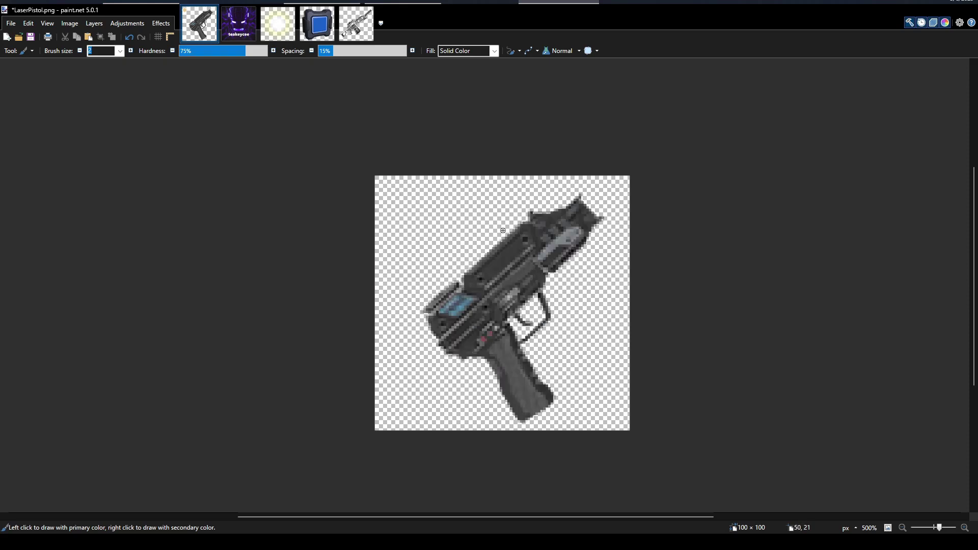
- Paste the copied purple logo into LaserPistol.png
click(235, 28)
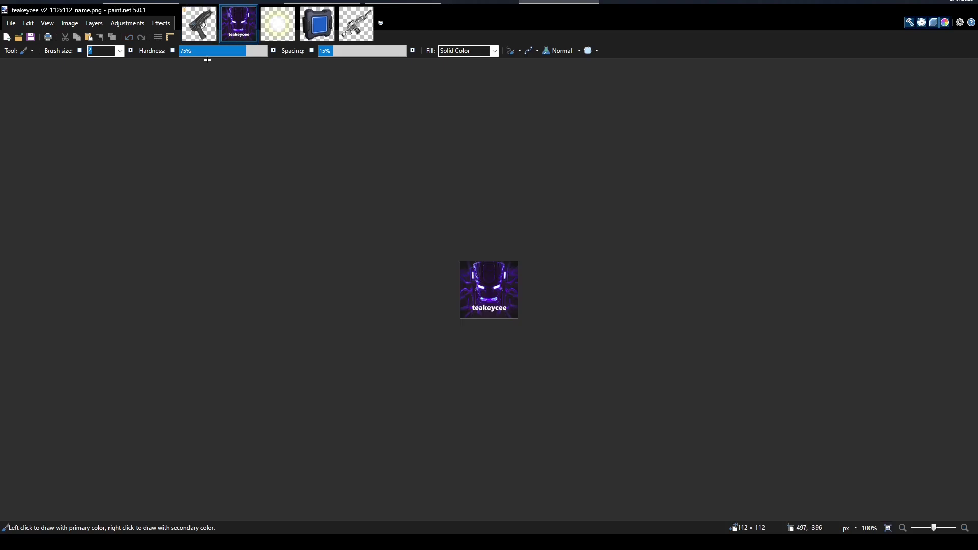
click(204, 27)
click(28, 23)
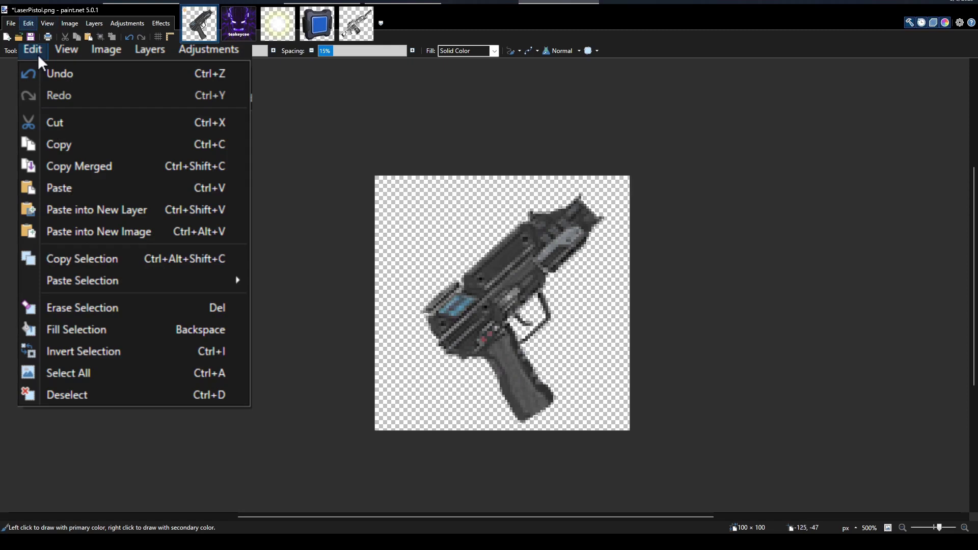
key(ctrl+v)
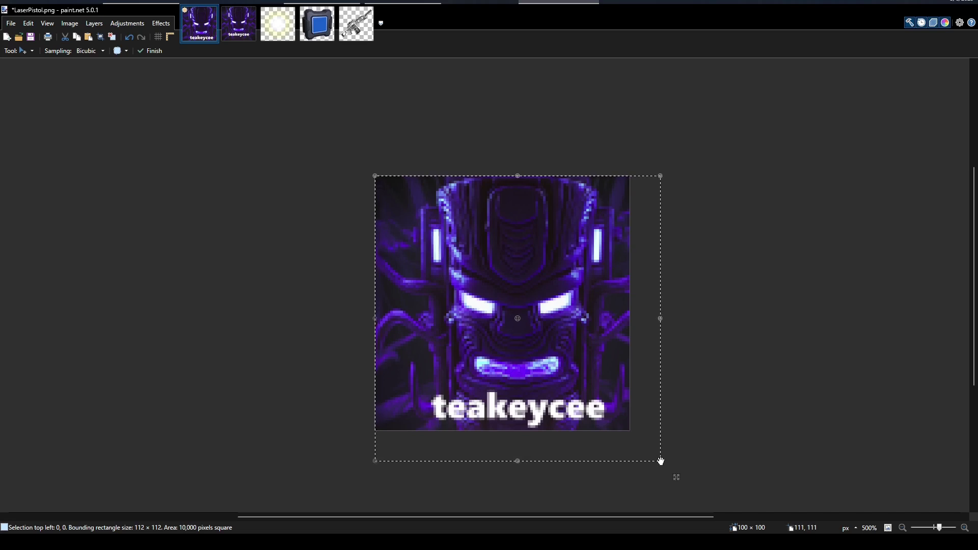
- Shrink the logo, rotate it about 38° onto the pistol's upper body, and commit it
drag(660, 461, 440, 232)
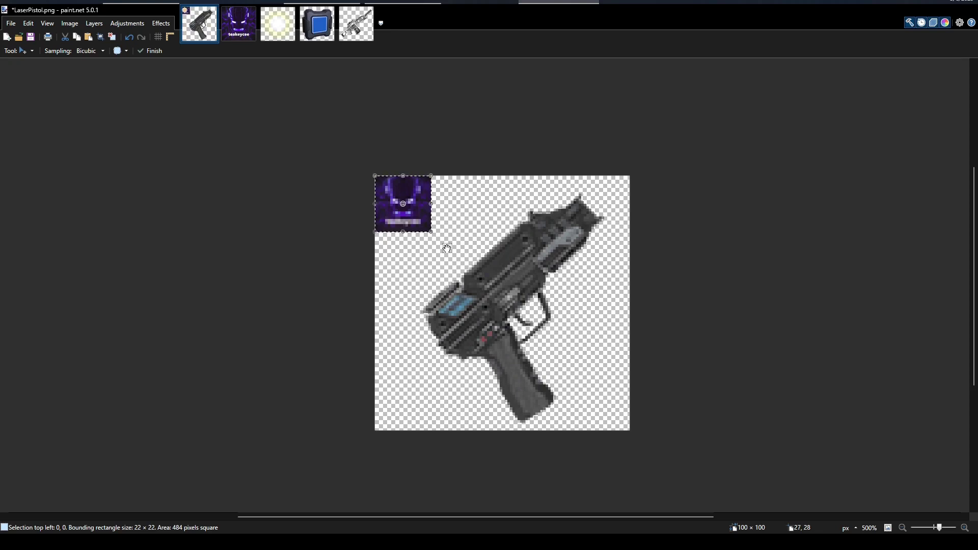
drag(447, 248, 544, 312)
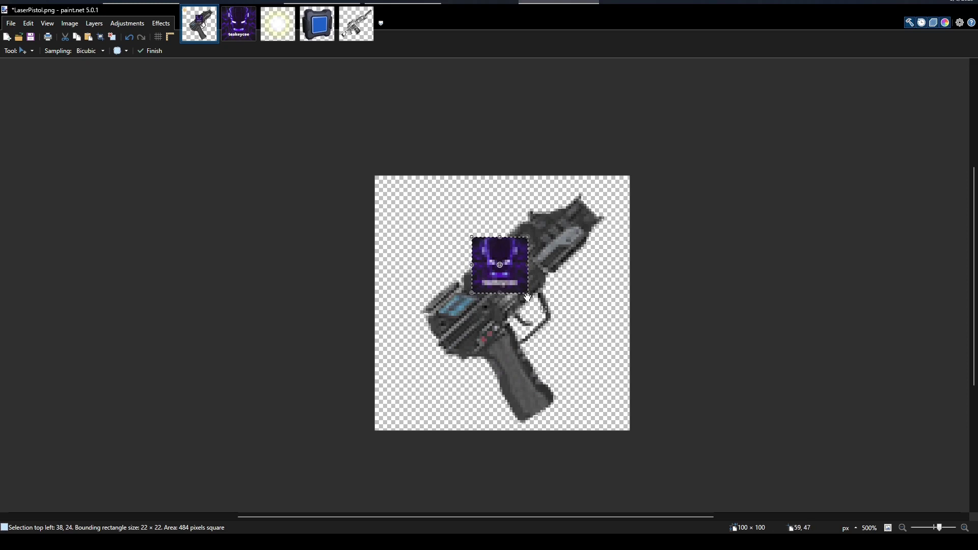
drag(525, 294, 514, 281)
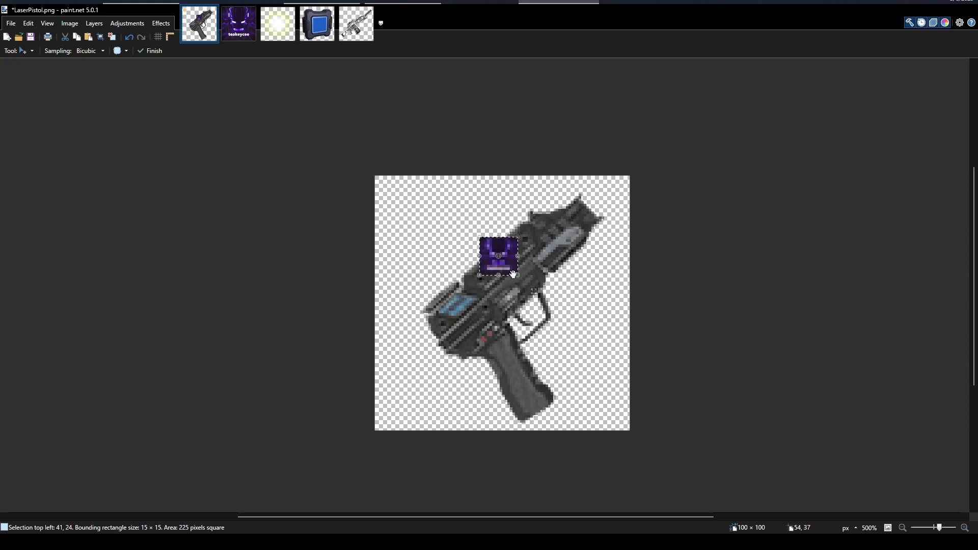
drag(518, 276, 515, 273)
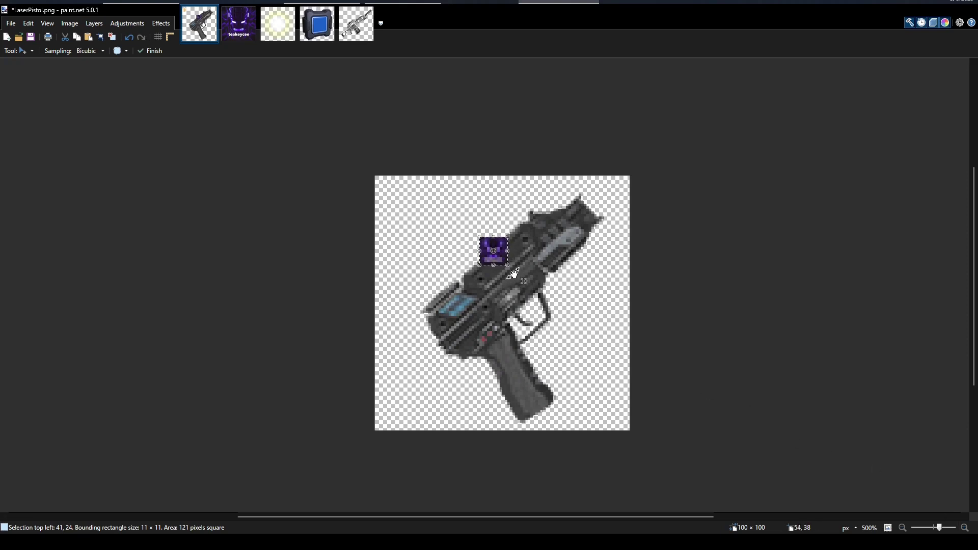
drag(513, 274, 520, 271)
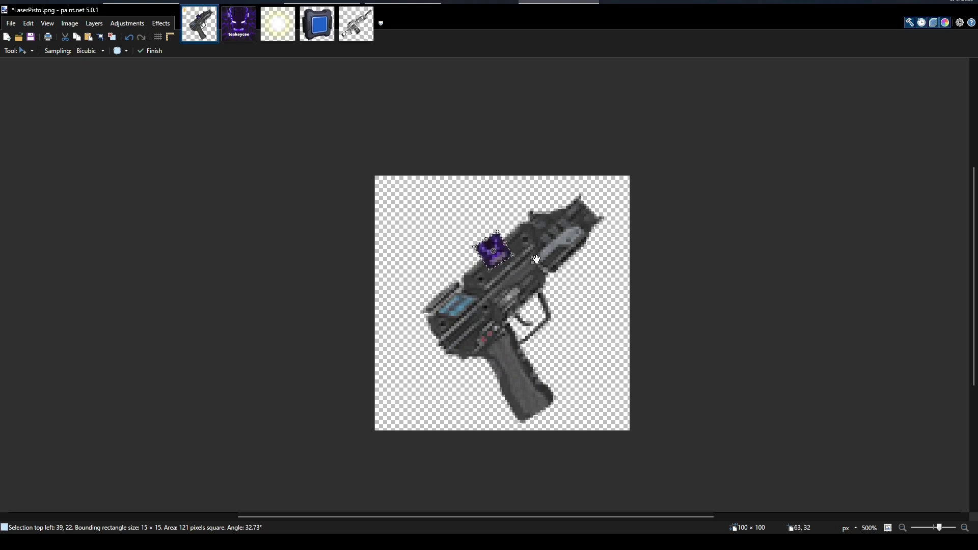
mouse_move(536, 261)
mouse_down()
mouse_move(543, 273)
mouse_move(527, 276)
mouse_up()
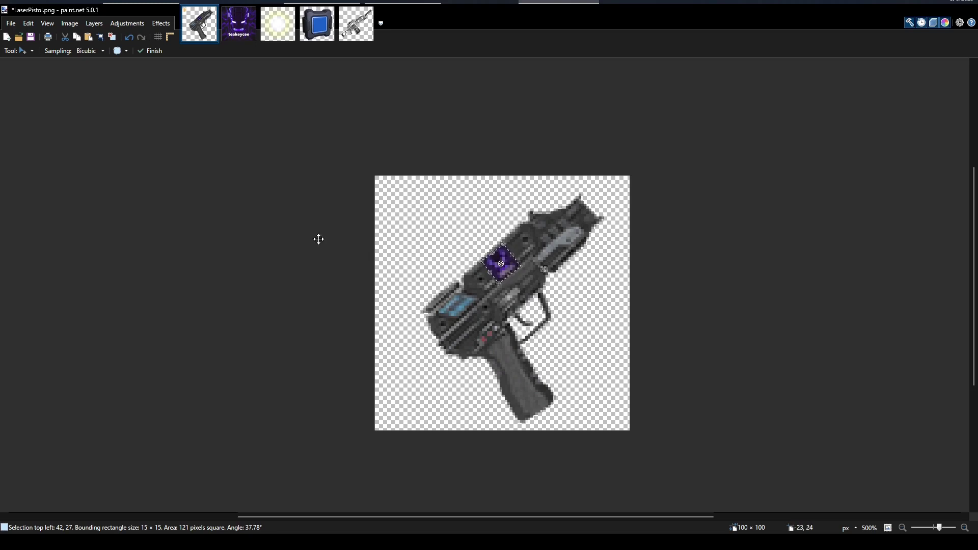
key(Return)
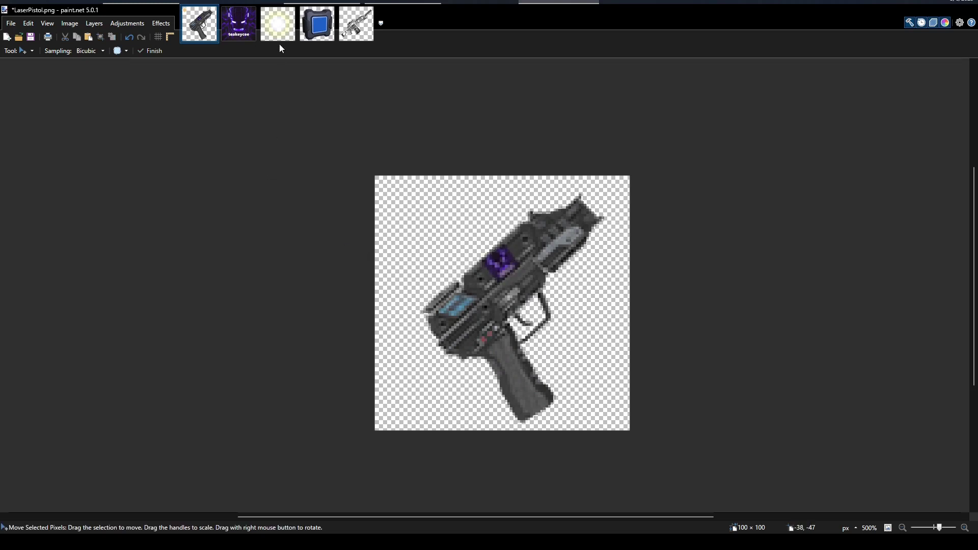
- Select the whole w-flare image and place its glow at LaserPistol.png's corner
click(278, 34)
key(ctrl+a)
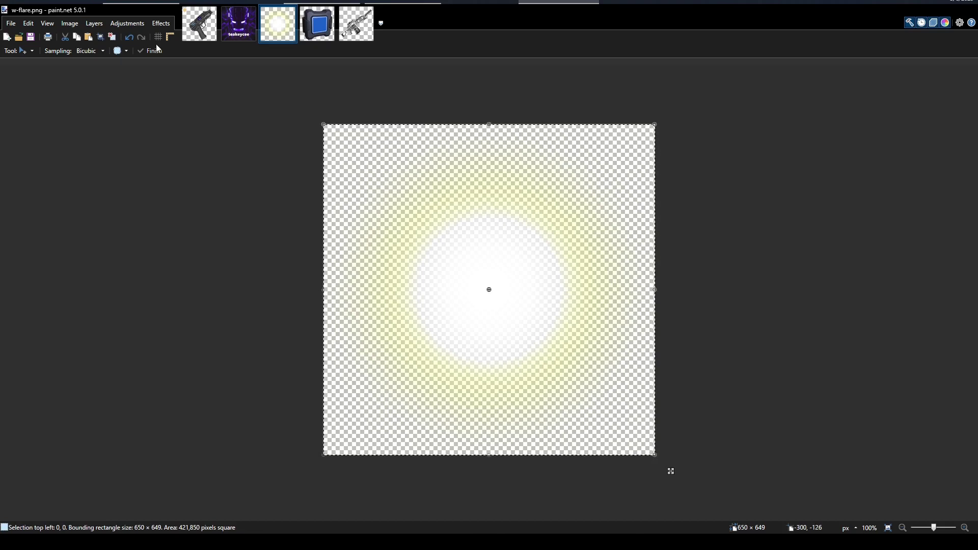
click(199, 26)
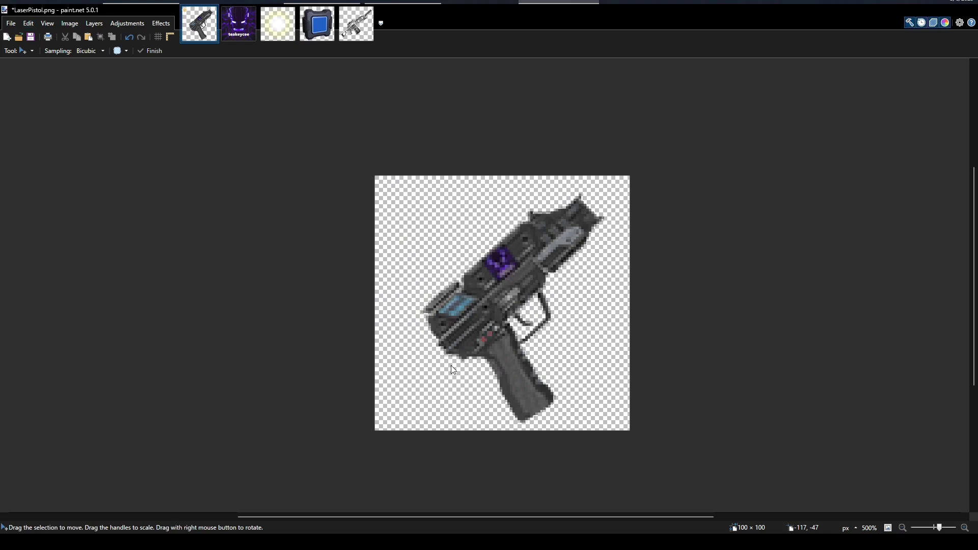
drag(450, 365, 853, 530)
- Scale the glow down to about 107×107 px over the icon, then return to 400% zoom
scroll(954, 336, down, 3)
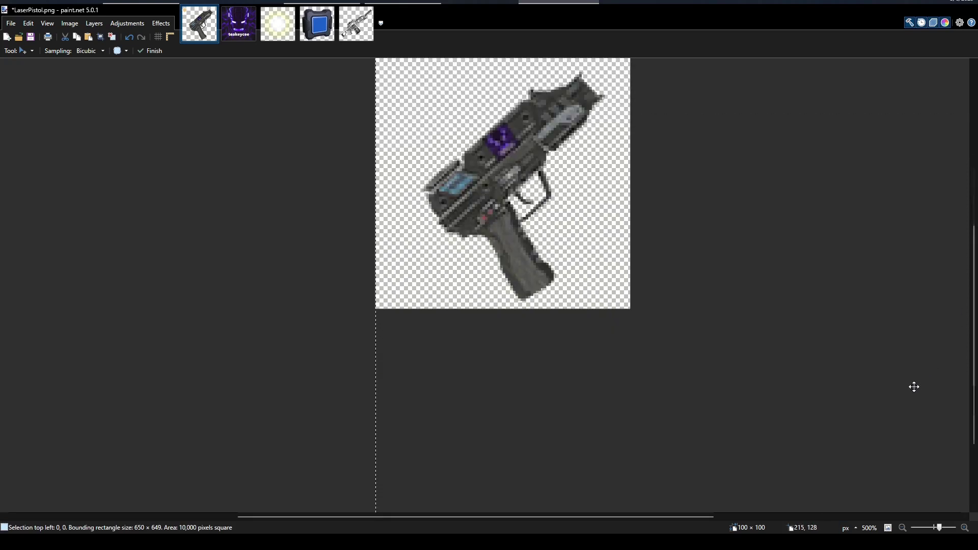
click(902, 527)
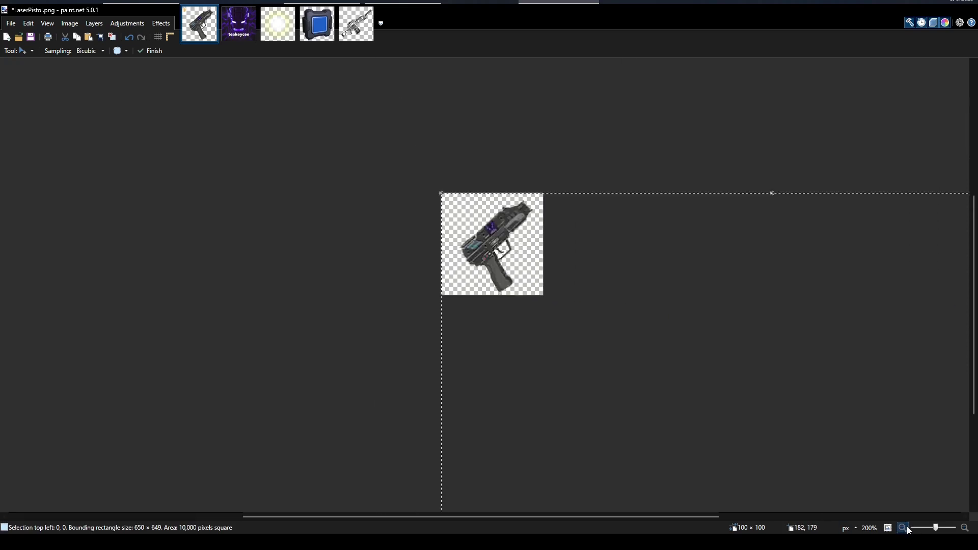
click(902, 527)
drag(796, 510, 520, 253)
click(965, 527)
click(965, 527)
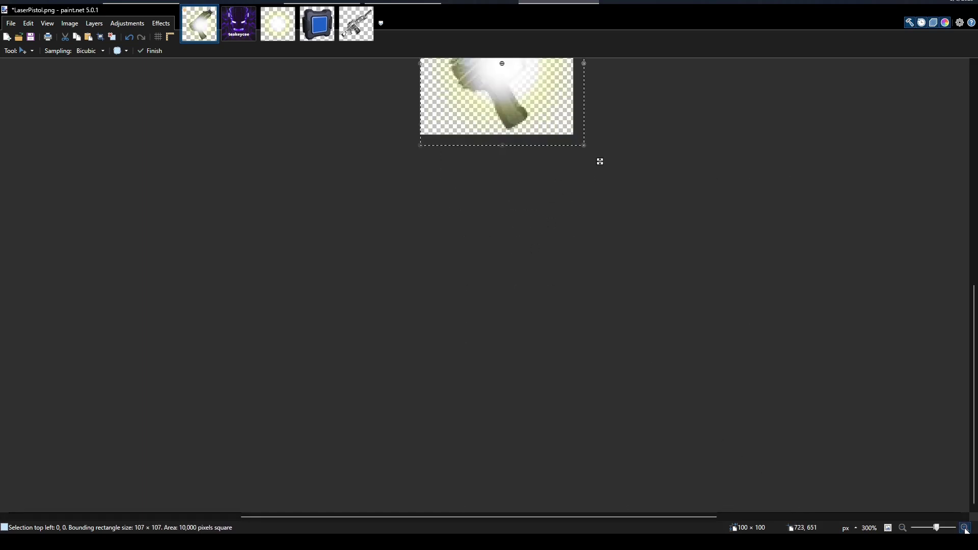
click(965, 528)
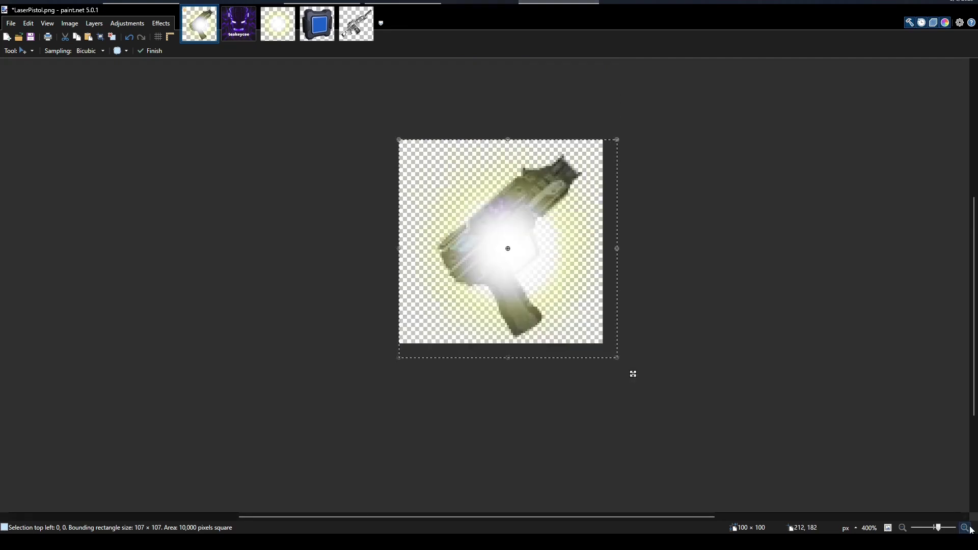
click(965, 527)
click(965, 528)
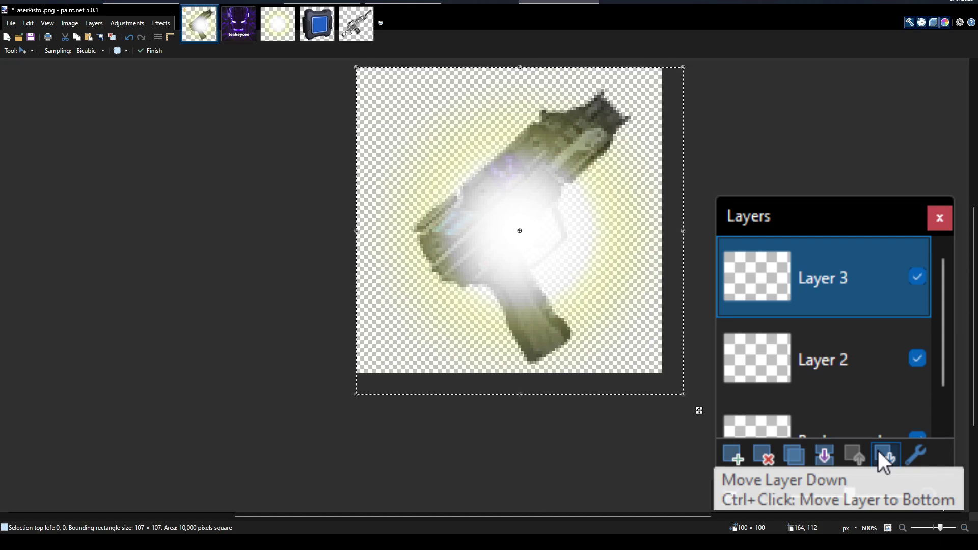
- Move the glow layer down two levels so it sits beneath the pistol
click(884, 456)
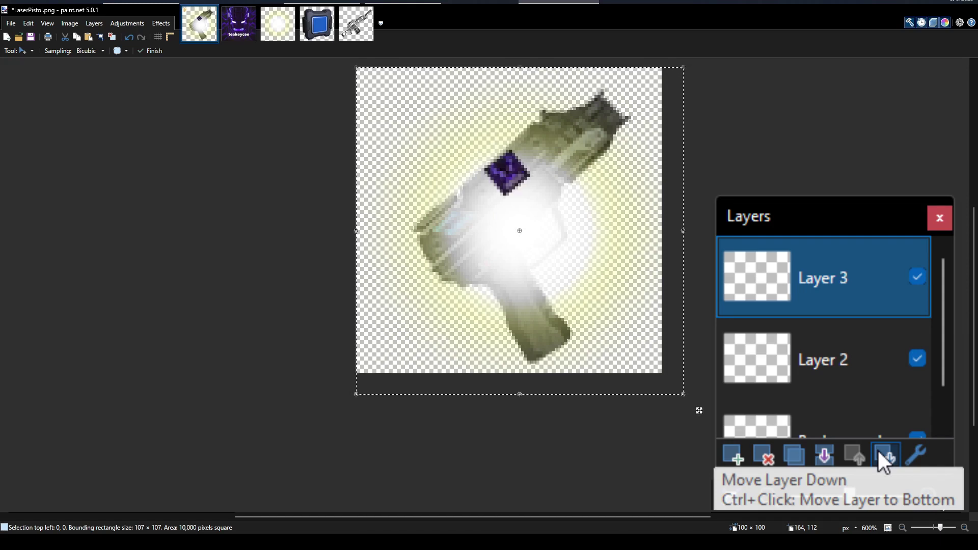
click(857, 410)
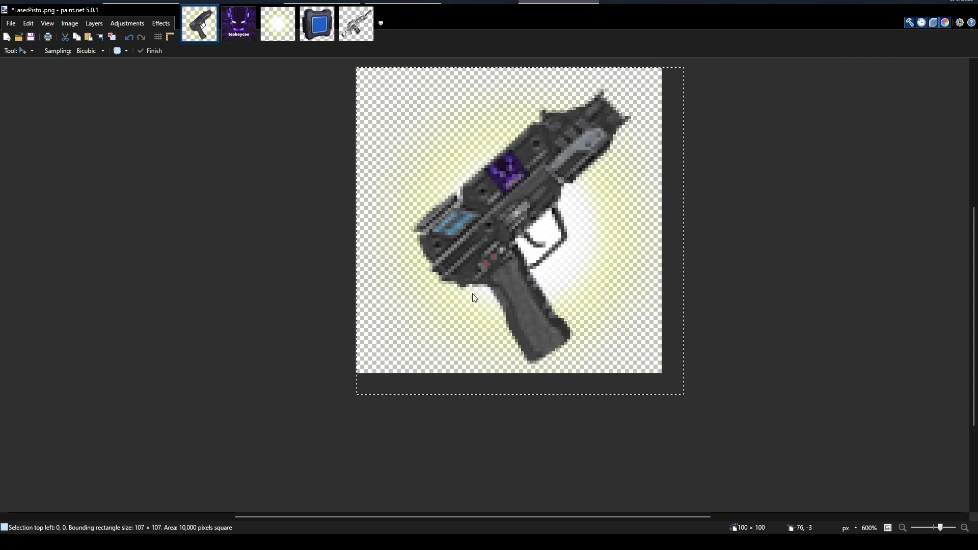
- Save LaserPistol.png, switch to the Magic Wand, and bring up tts_BoostBlank.png
key(ctrl+s)
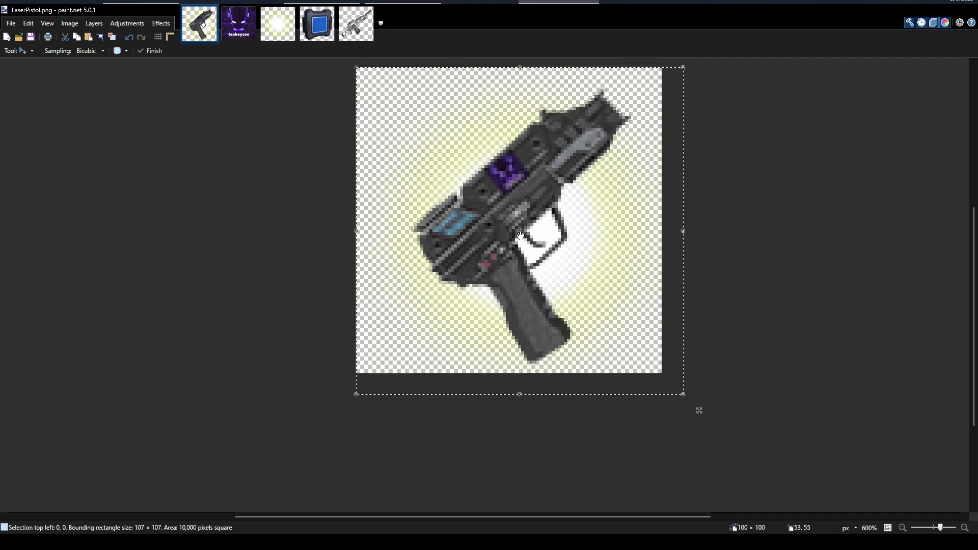
key(ctrl+d)
key(s)
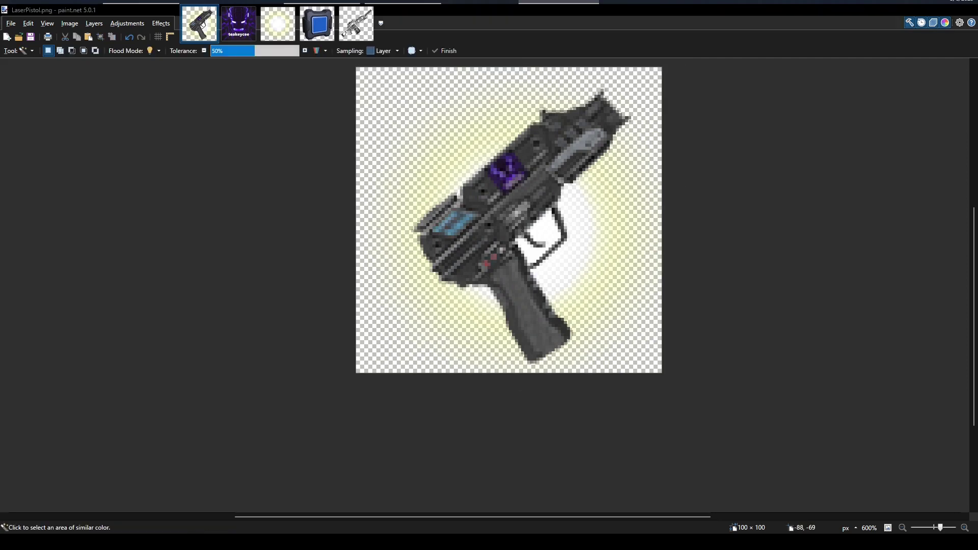
key(F5)
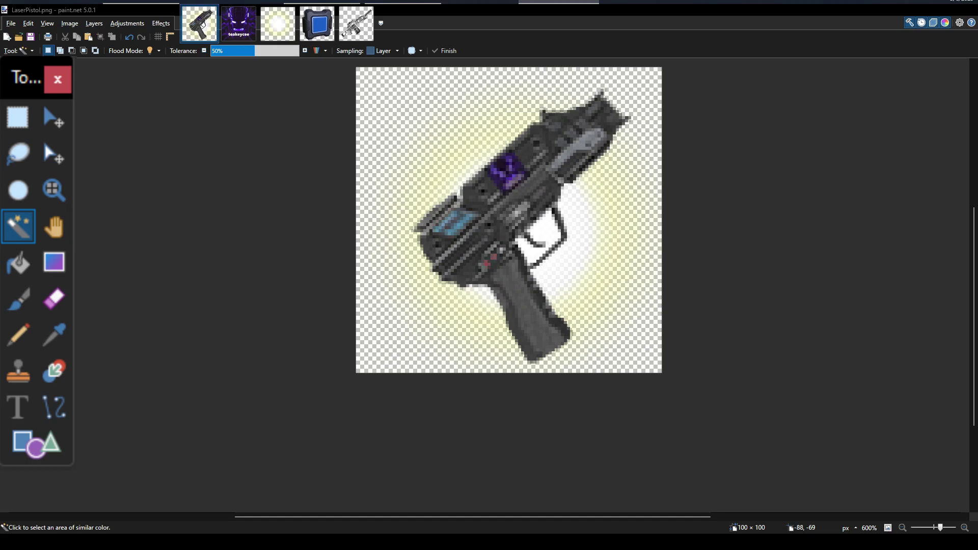
click(316, 23)
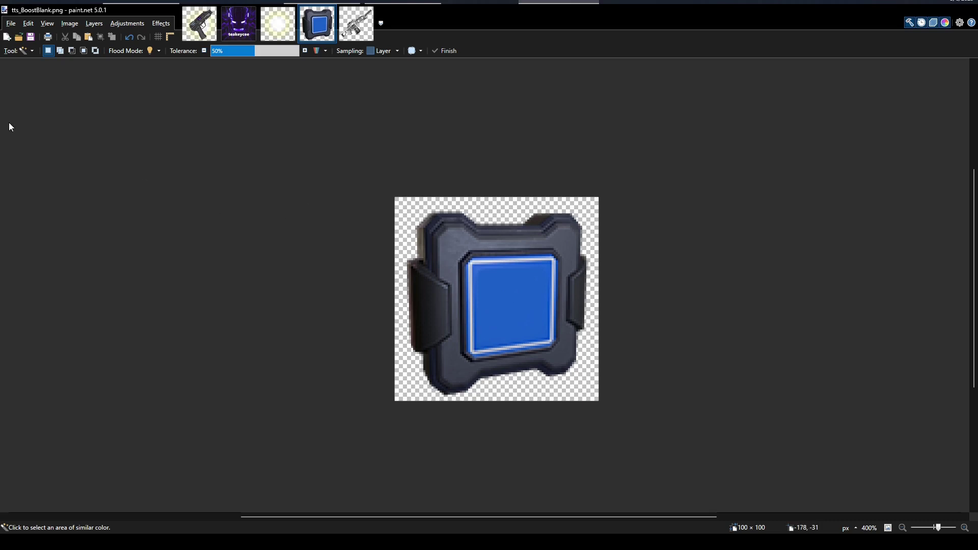
- Magic-wand the boost frame's blue inner square and delete it to transparency
click(507, 301)
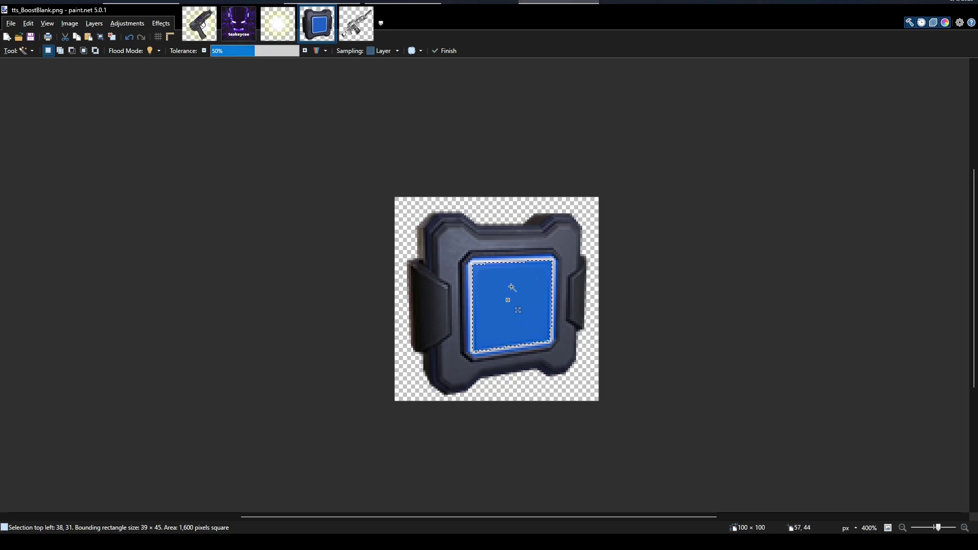
key(Delete)
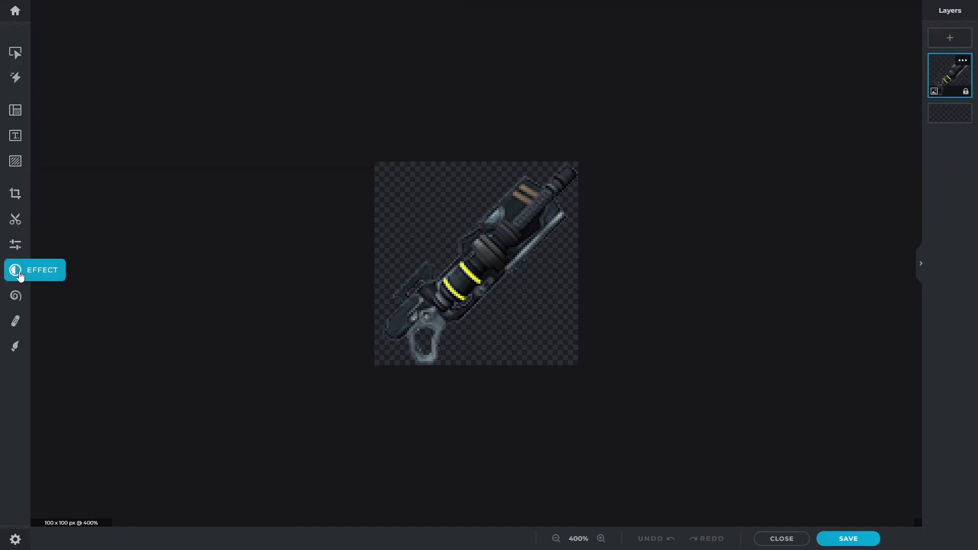
- Apply the Tuning Vivid preset to the rifle icon
click(20, 276)
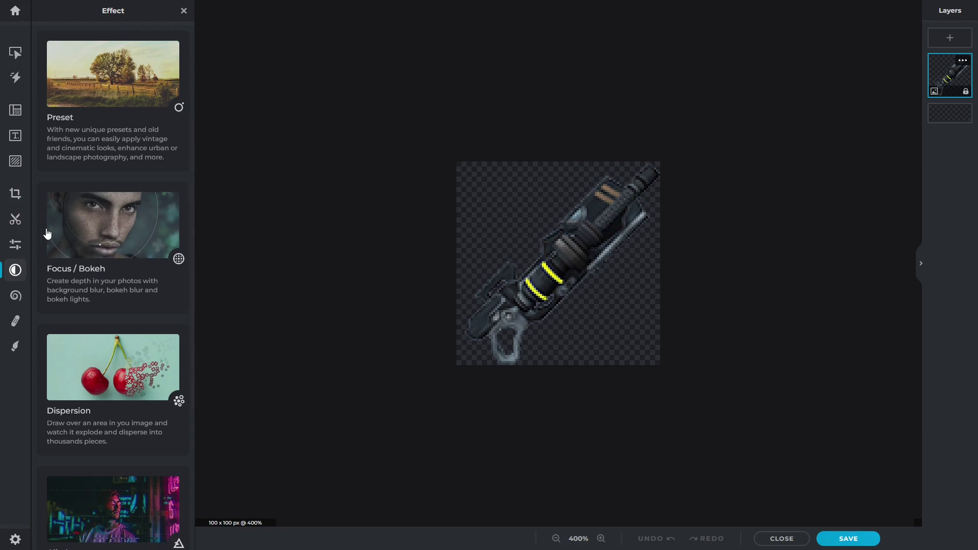
click(109, 93)
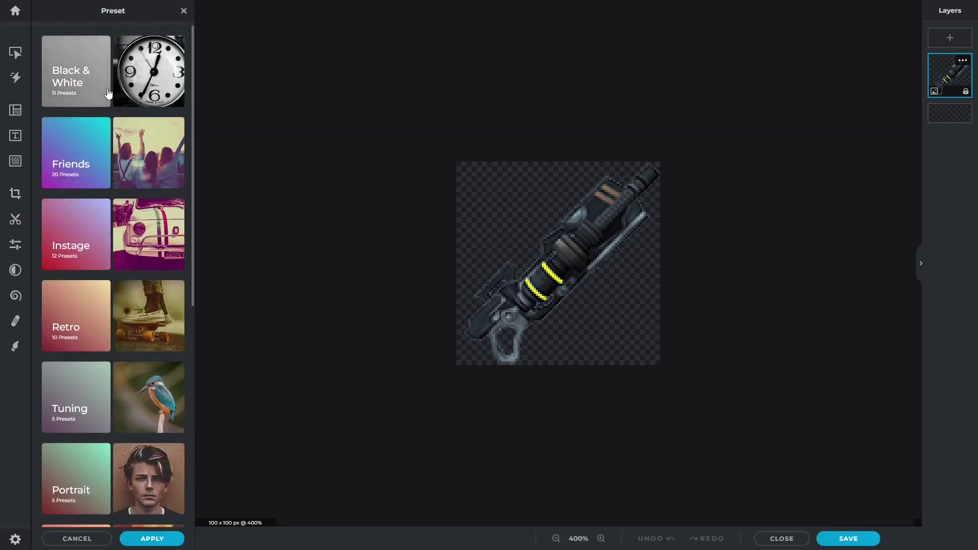
click(92, 399)
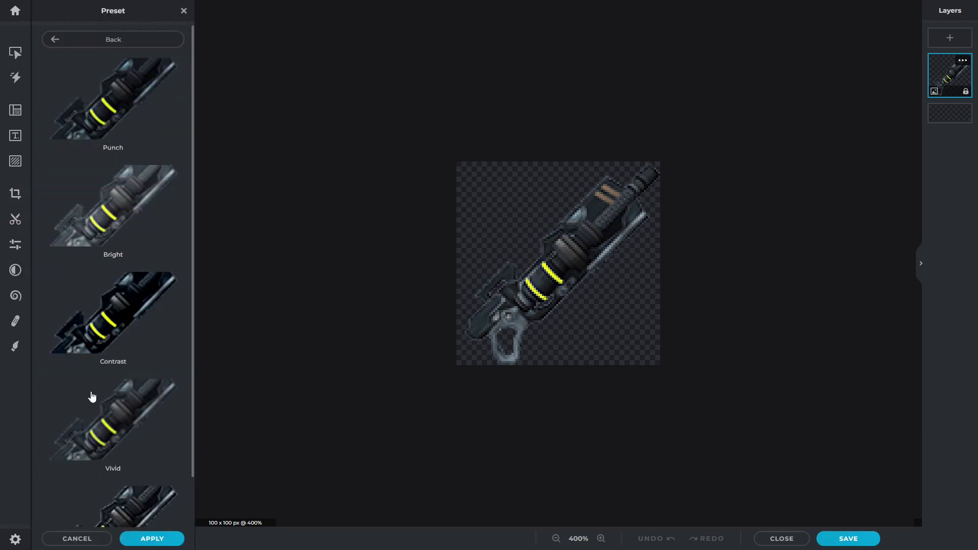
scroll(94, 392, down, 1)
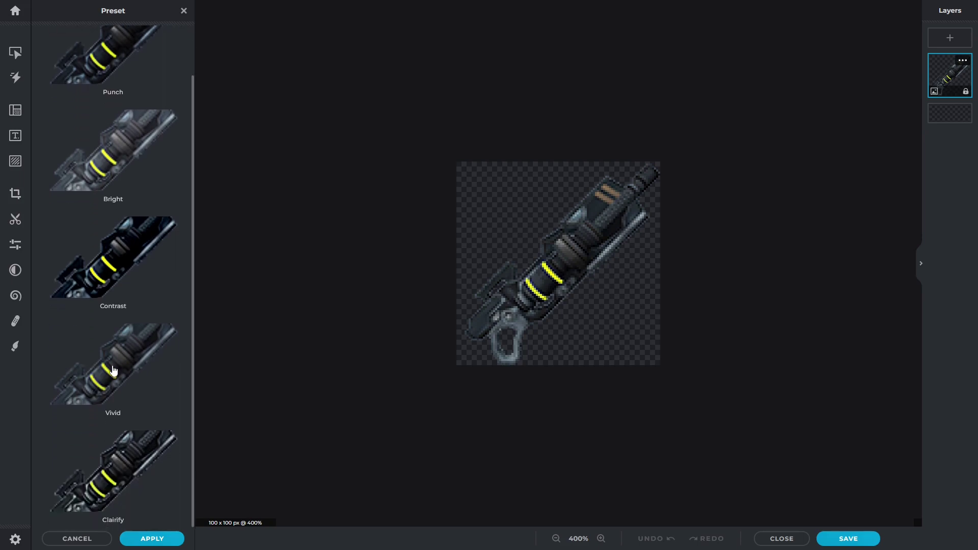
click(114, 370)
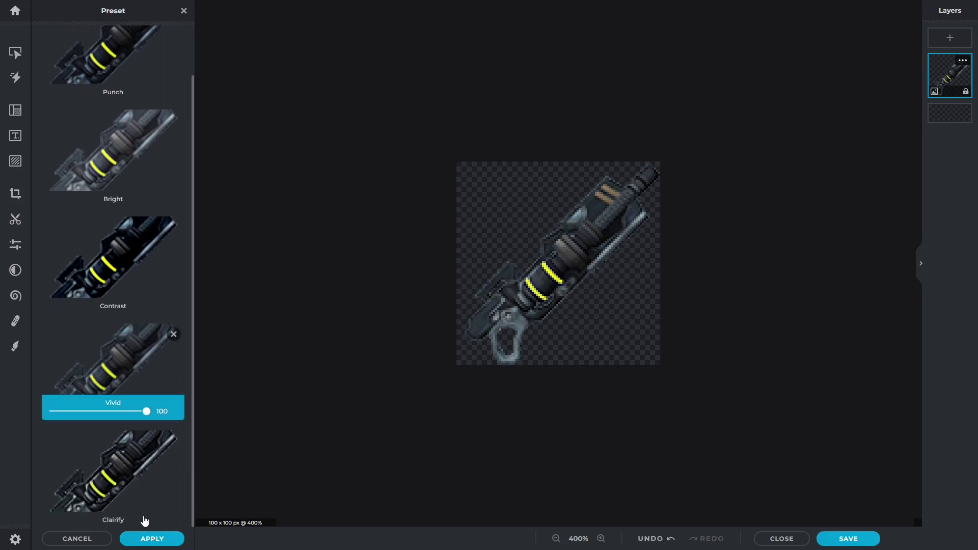
click(152, 539)
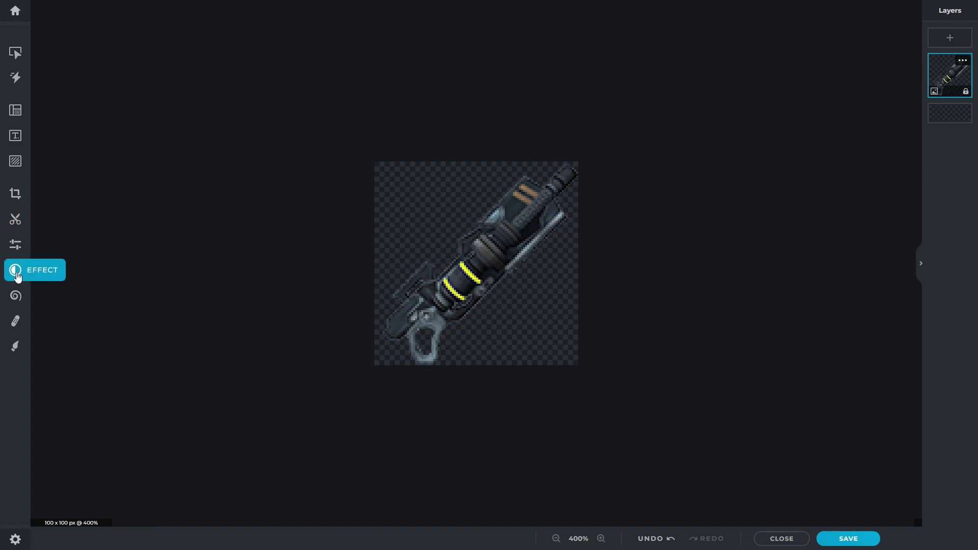
- Apply the Urban Shimmer preset for a muted purplish-brown tint
click(16, 271)
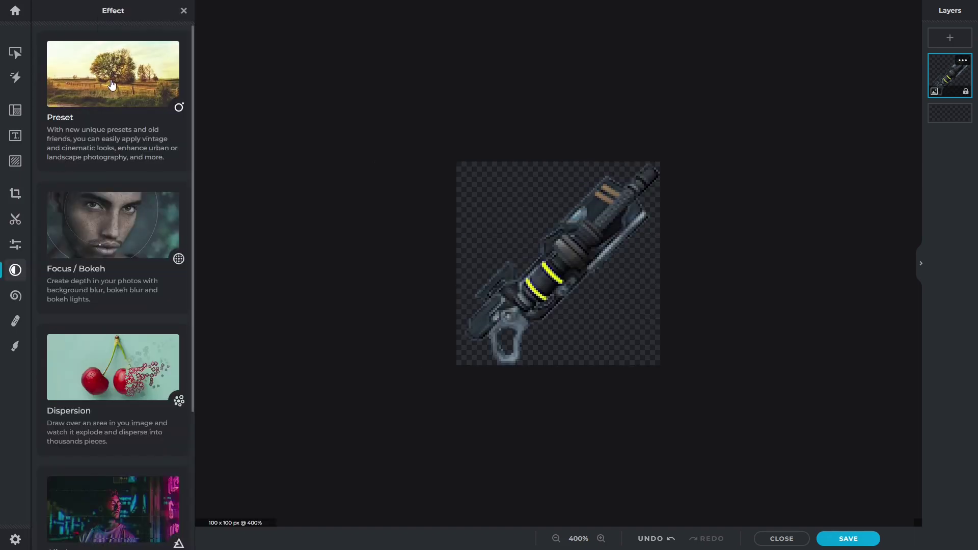
click(112, 84)
scroll(105, 221, down, 5)
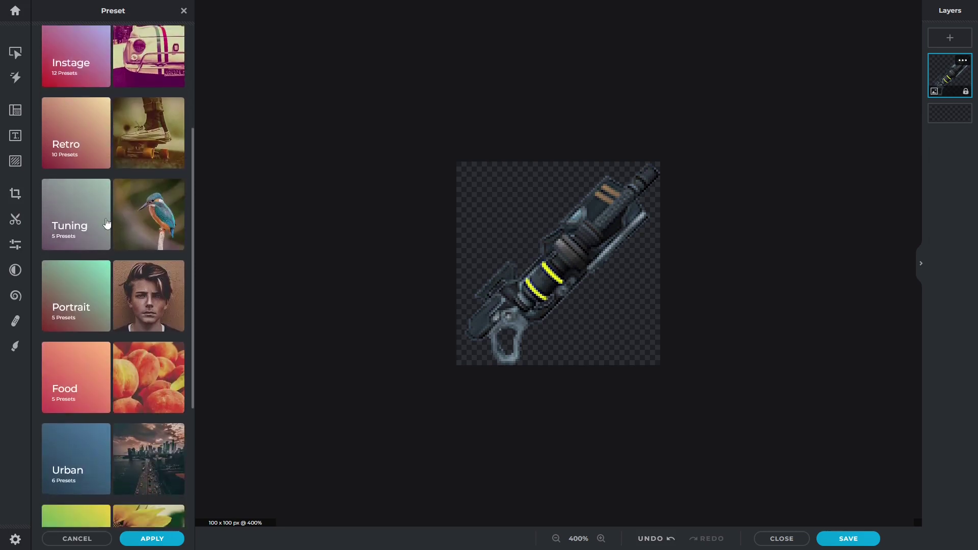
click(79, 301)
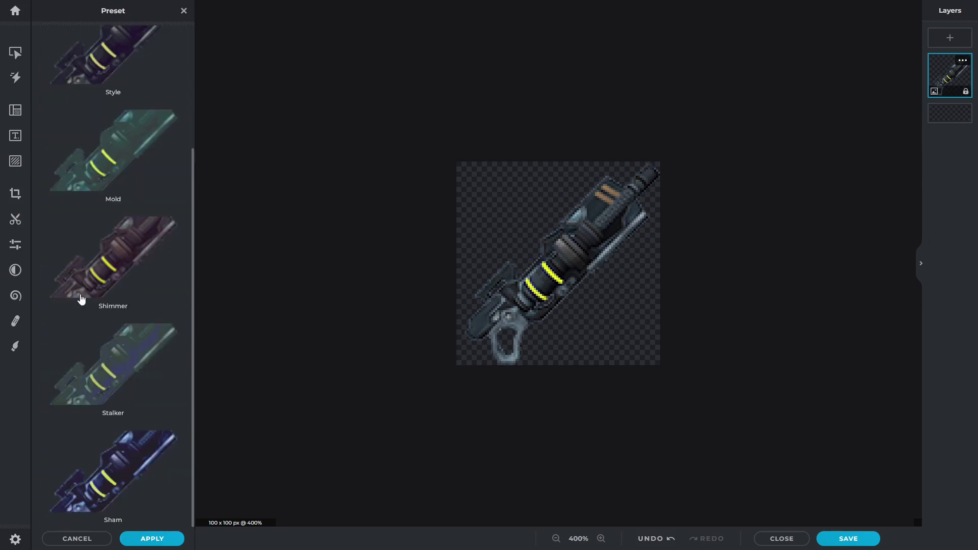
click(114, 264)
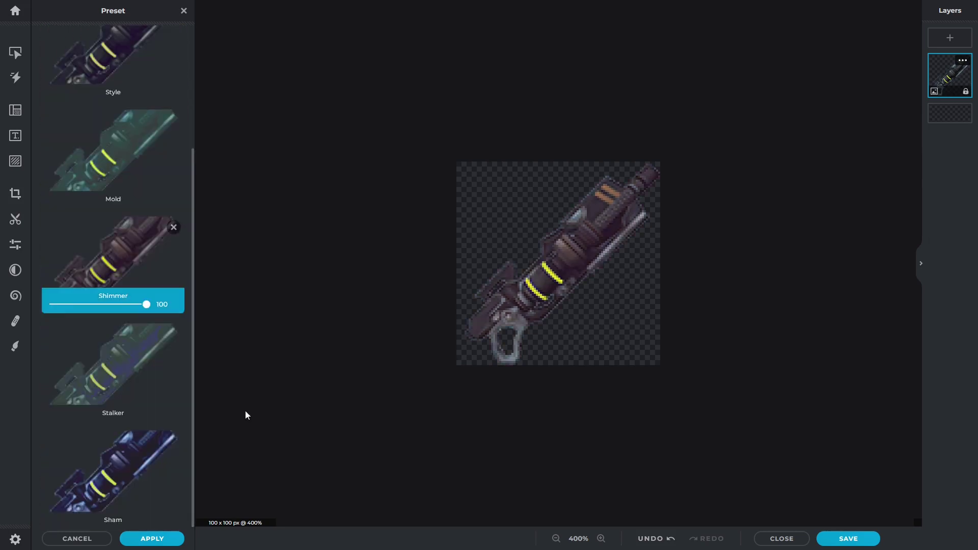
click(150, 539)
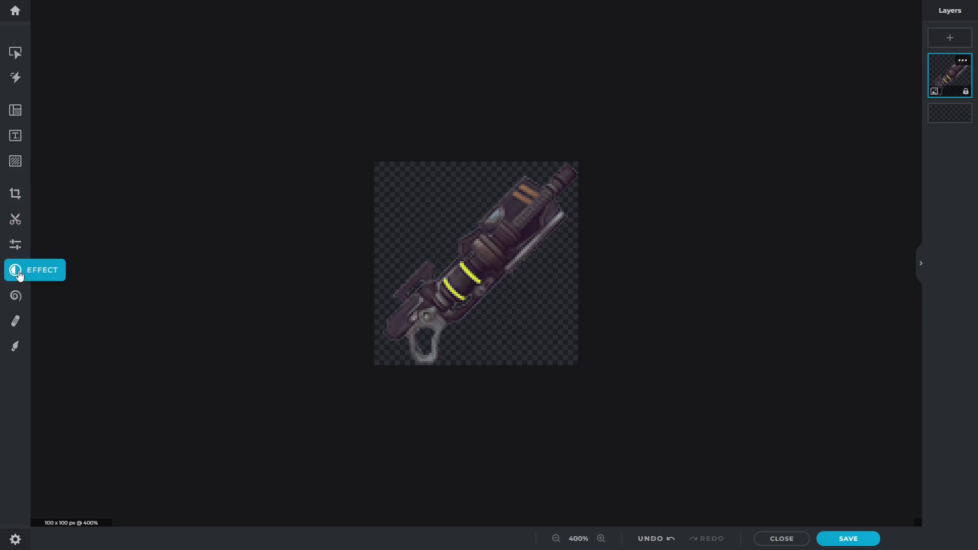
- Browse the Retro and Colors preset categories without applying any
click(16, 272)
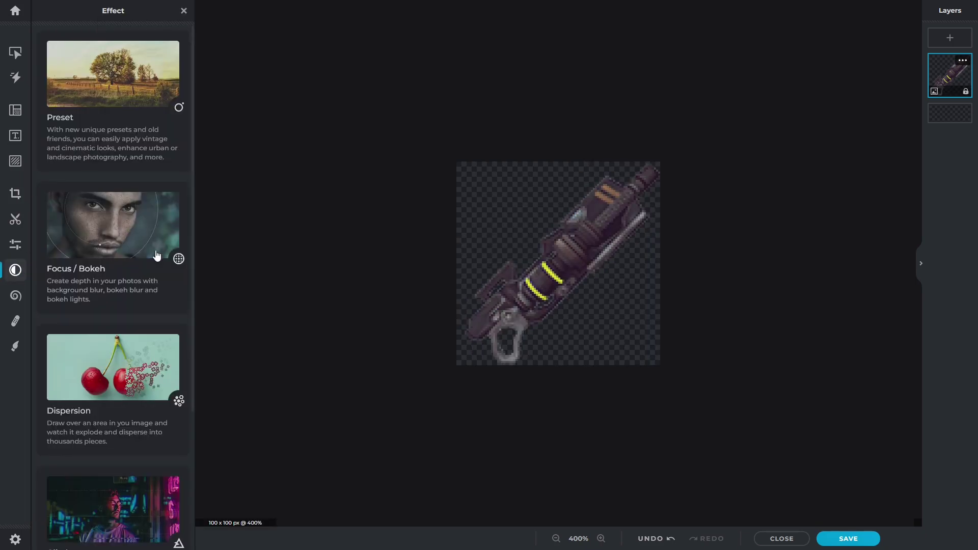
click(89, 76)
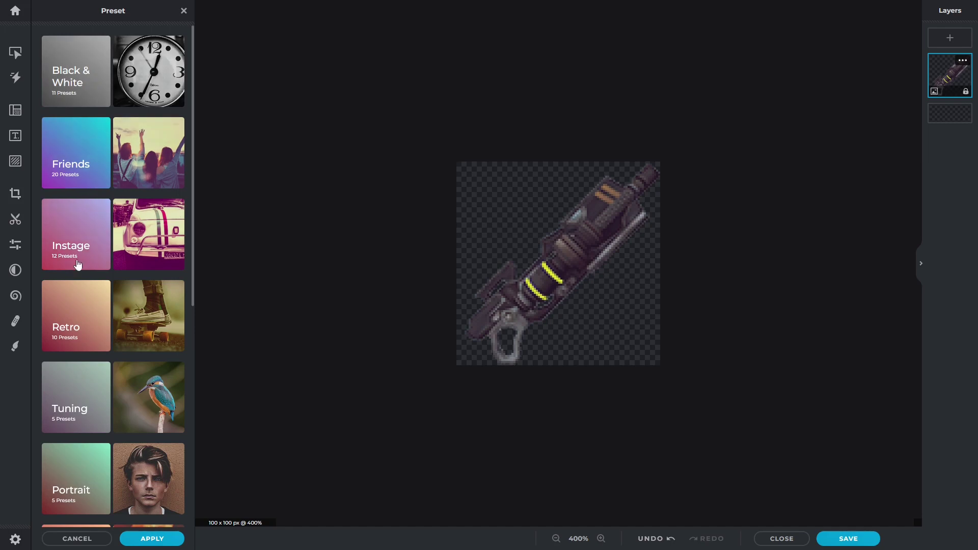
click(71, 323)
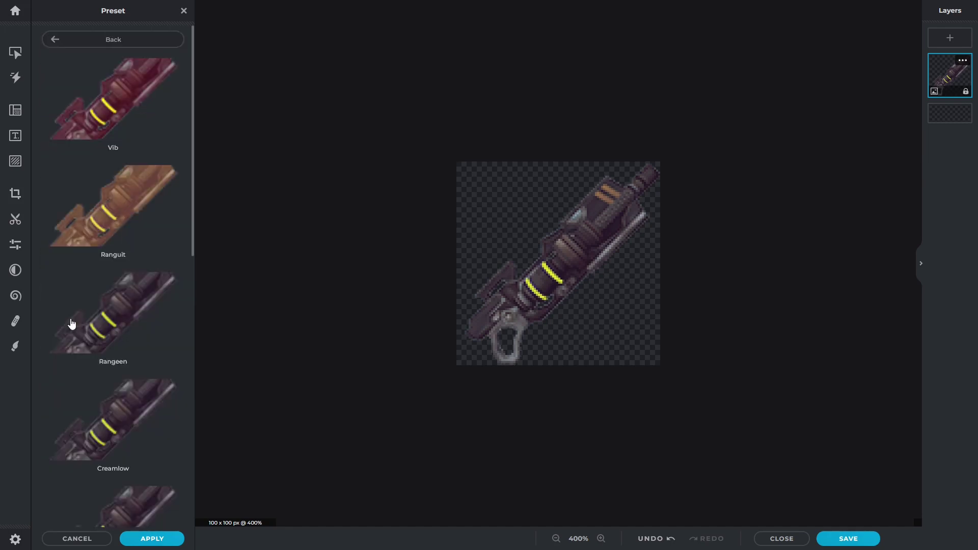
click(66, 40)
click(79, 337)
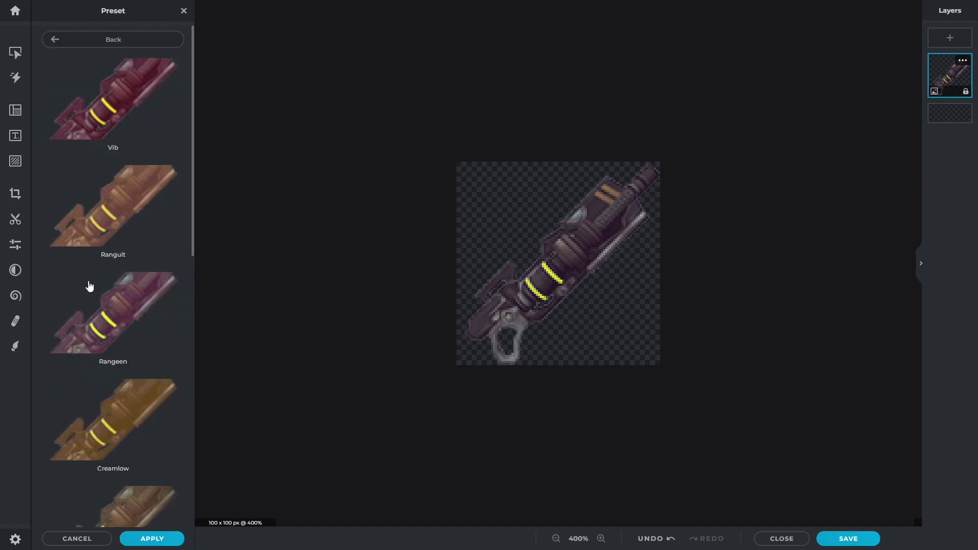
click(61, 44)
scroll(112, 204, down, 8)
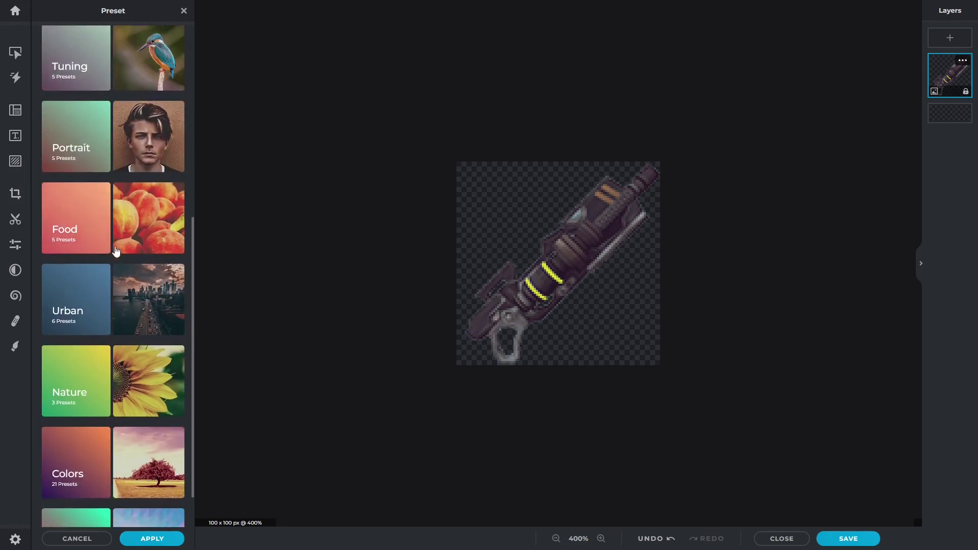
click(83, 401)
scroll(102, 239, down, 8)
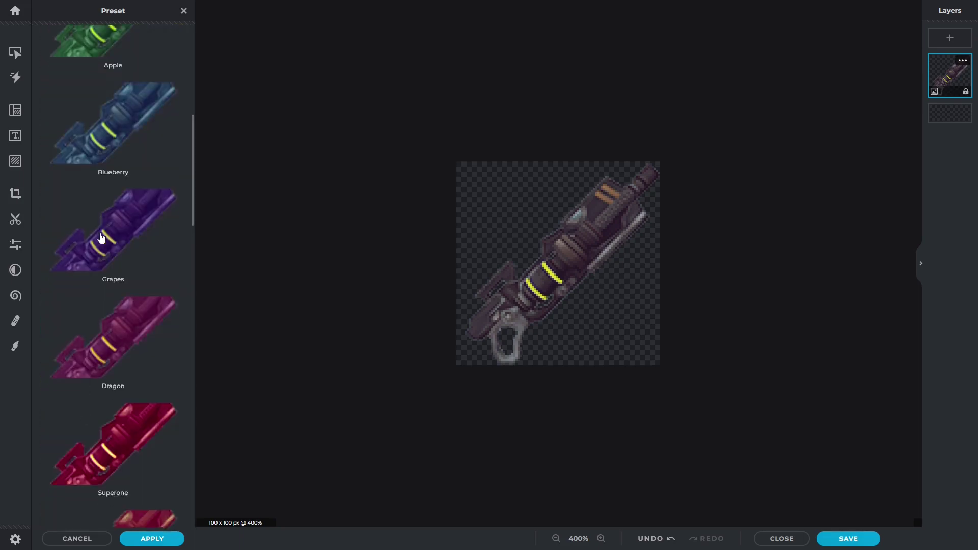
scroll(104, 253, up, 5)
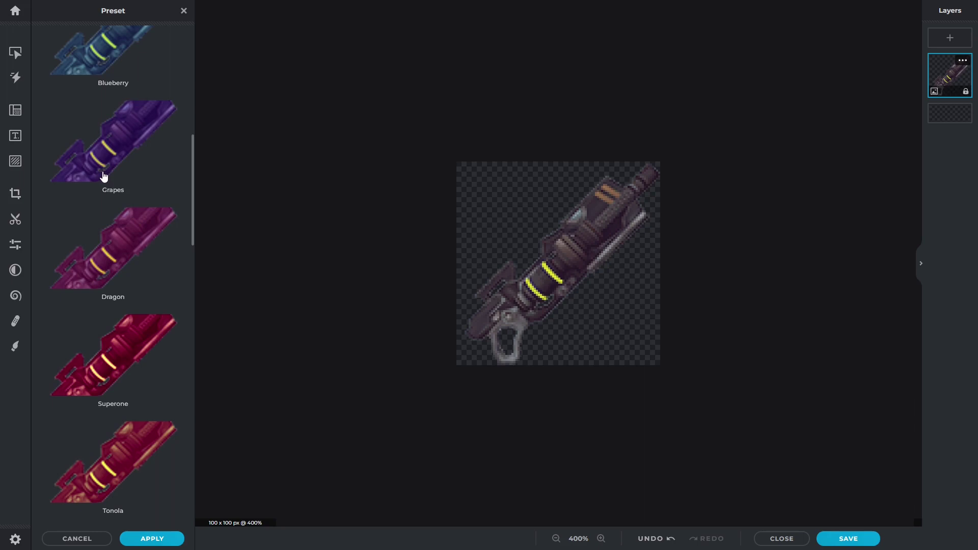
scroll(109, 154, up, 4)
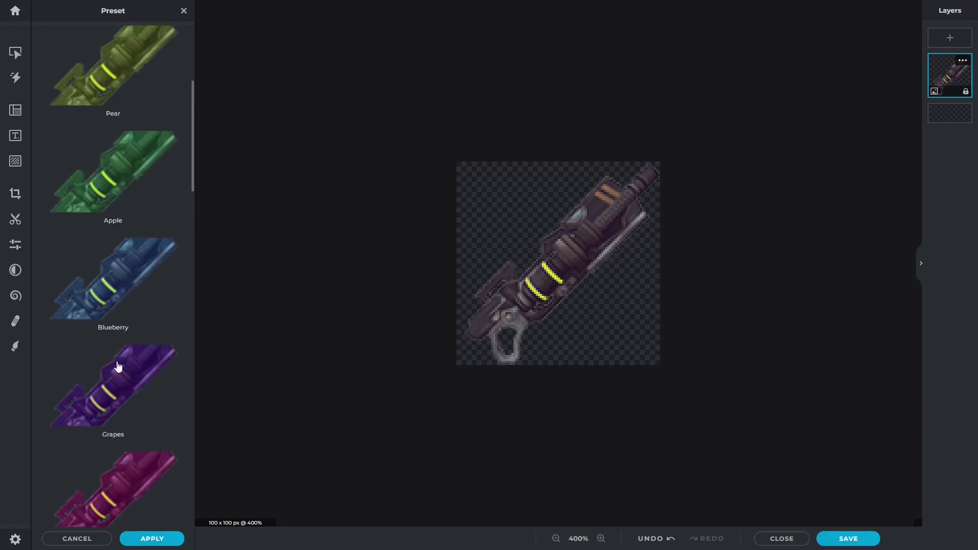
scroll(114, 343, up, 4)
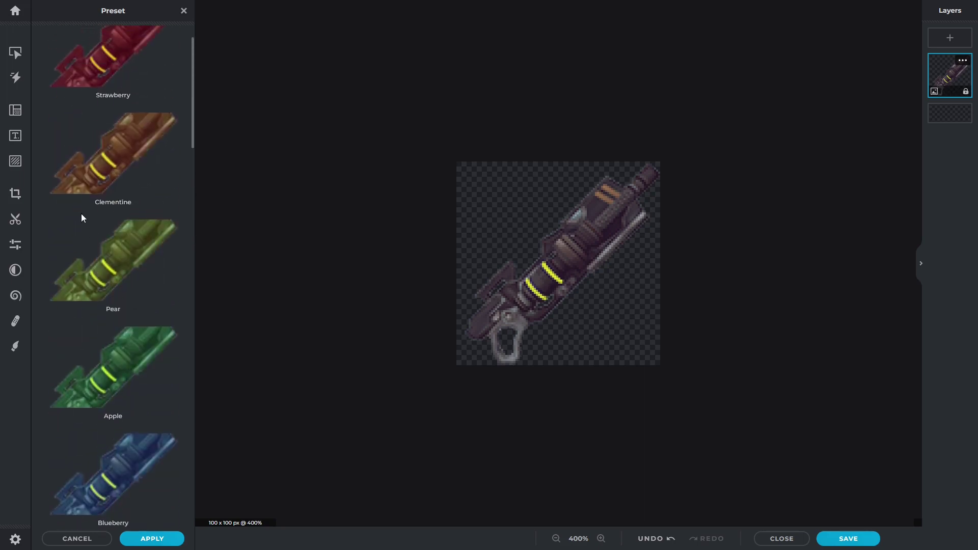
- Look at the Color adjustment sliders, then cancel without changes
click(14, 246)
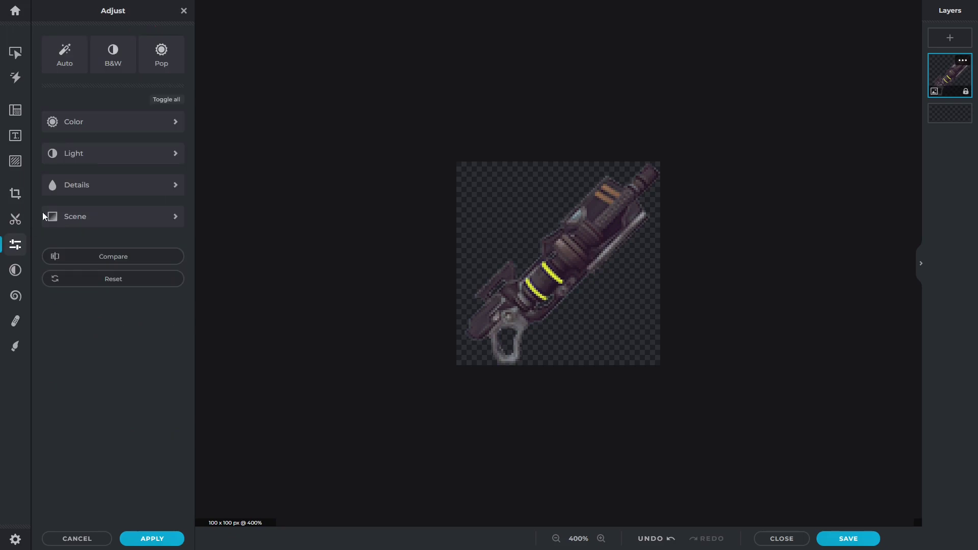
click(123, 127)
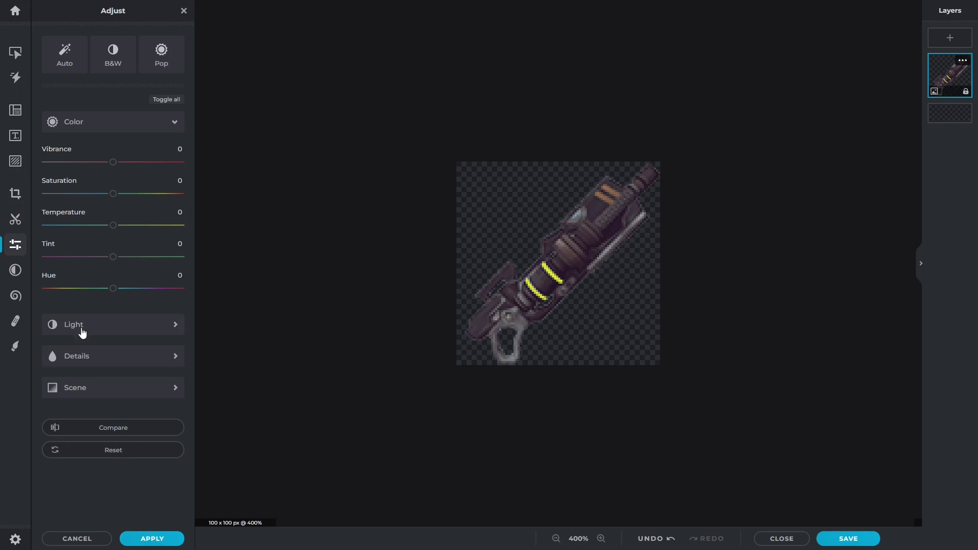
click(93, 538)
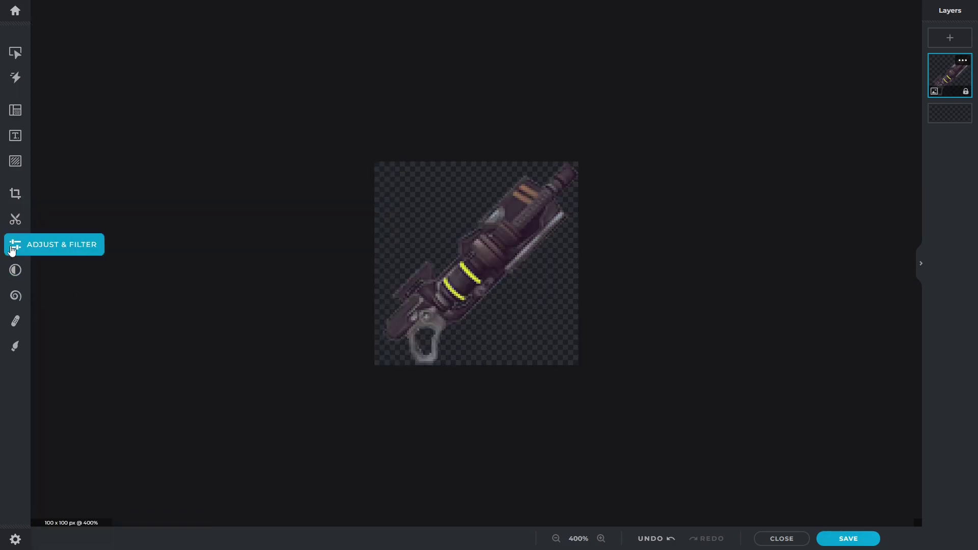
click(13, 245)
click(92, 541)
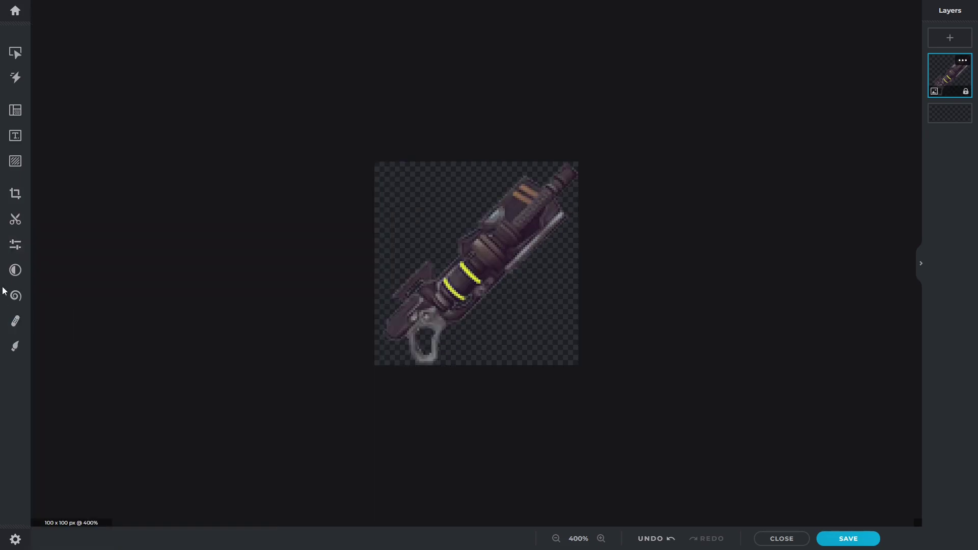
- Reopen the preset categories and scroll through them again
click(15, 270)
click(75, 94)
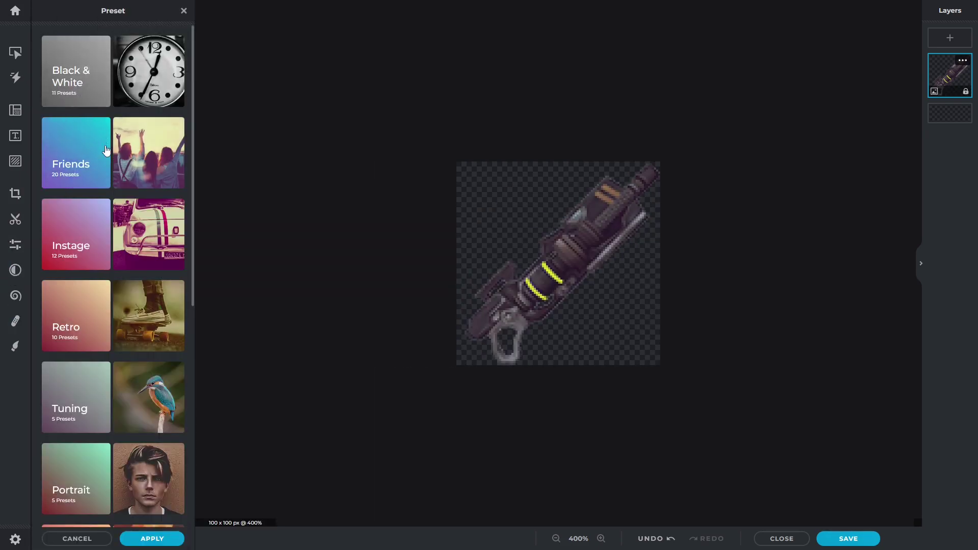
scroll(96, 192, down, 8)
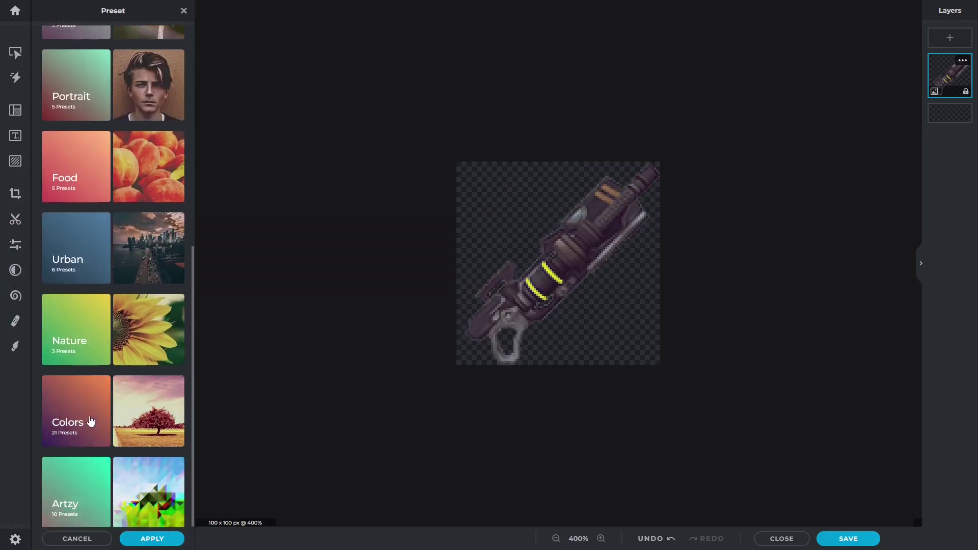
scroll(83, 211, up, 8)
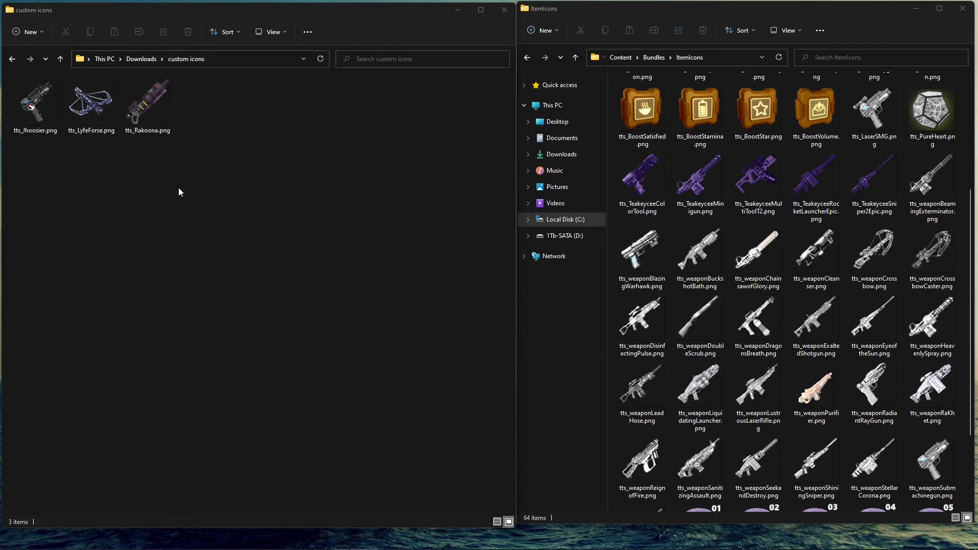
- Cut the three custom icon PNGs and paste them into ItemIcons, now 67 items
click(729, 59)
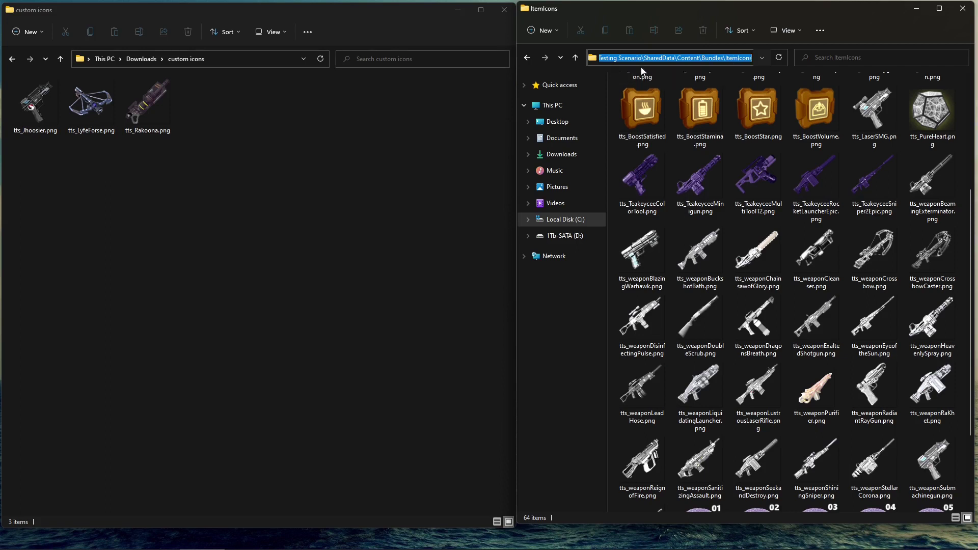
click(312, 161)
drag(286, 164, 23, 88)
click(66, 31)
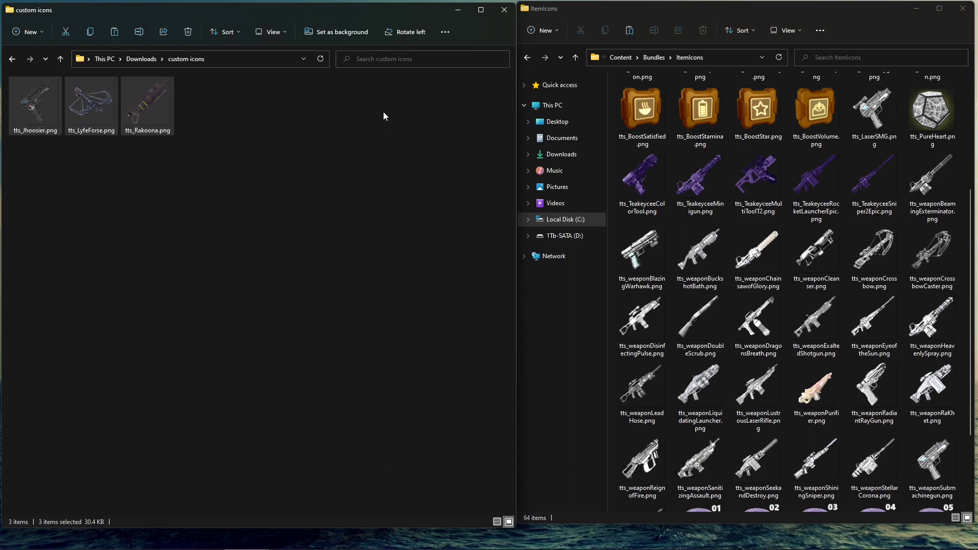
click(628, 11)
click(630, 30)
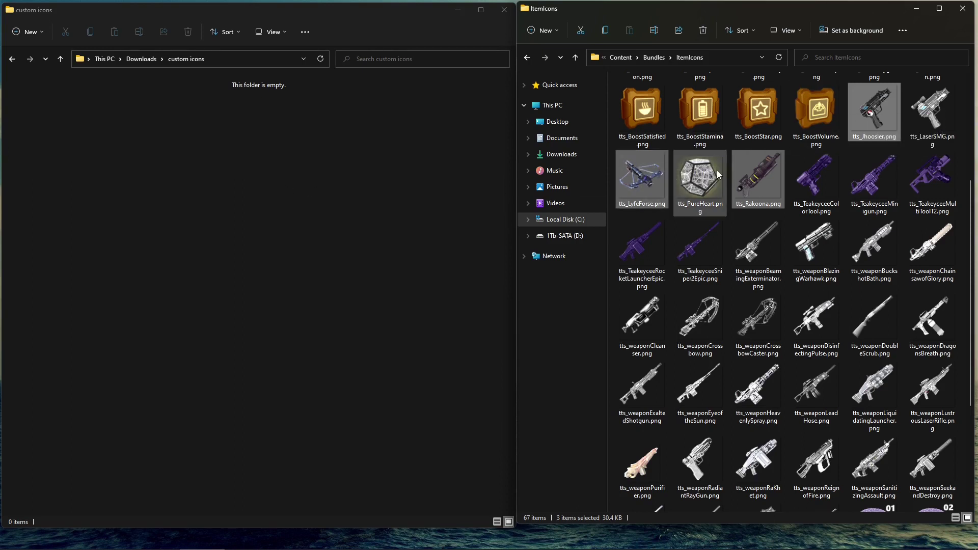
- Select the full ItemIcons folder path in File Explorer's address bar
click(715, 59)
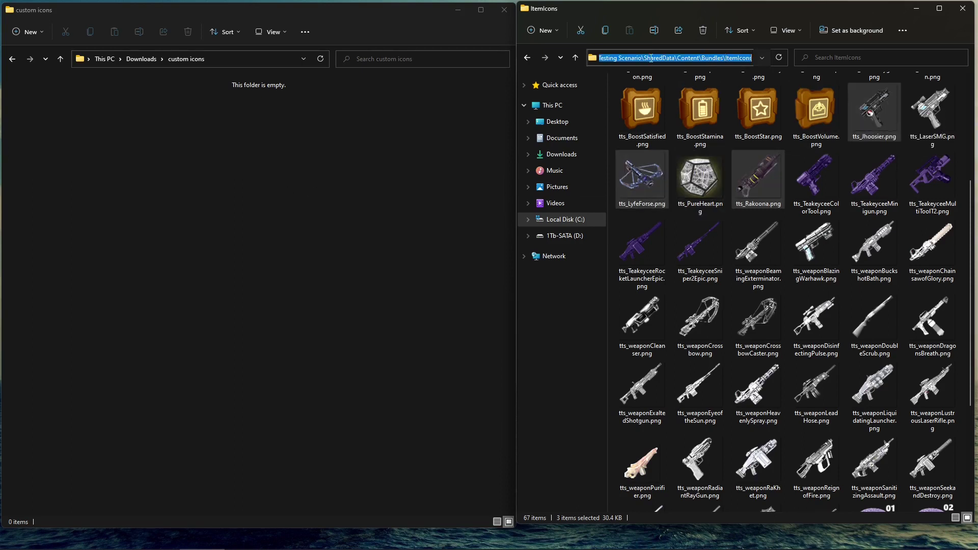